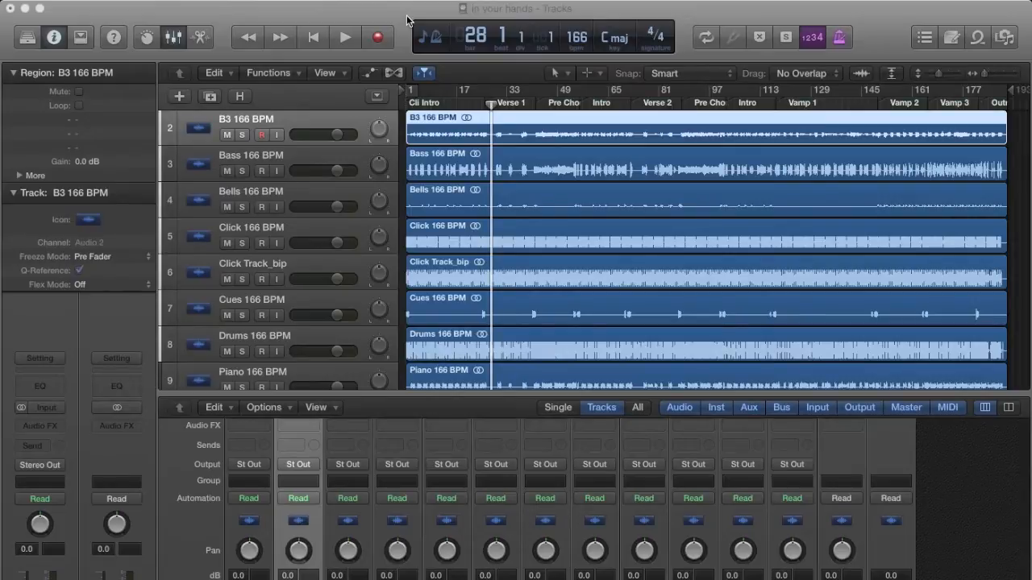
Switch to the Gospel MultiTracks web page and look through its popular tracks, recent tracks and song catalog.
key(ctrl+Right)
key(ctrl+Right)
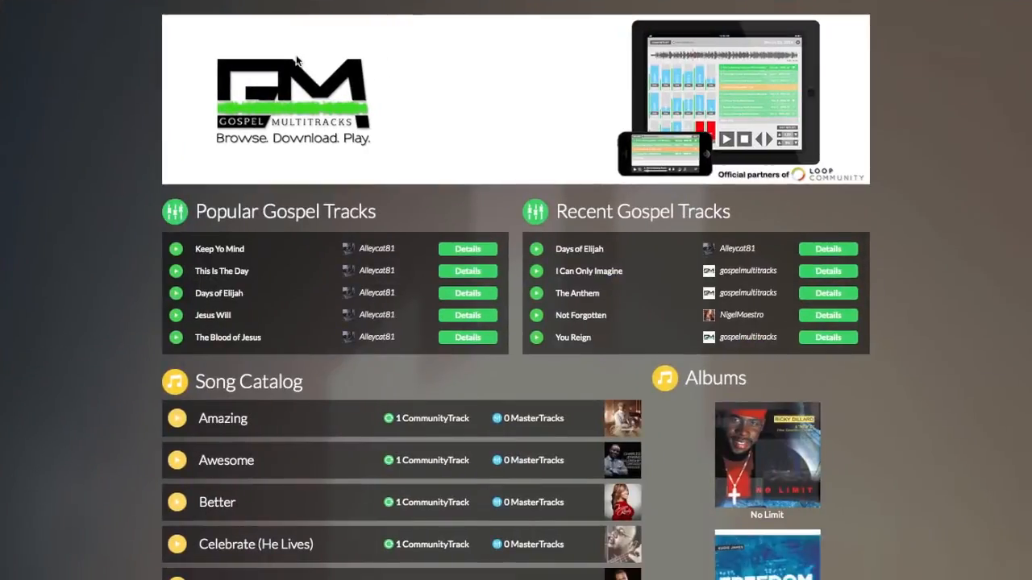
scroll(46, 345, down, 3)
scroll(47, 345, down, 2)
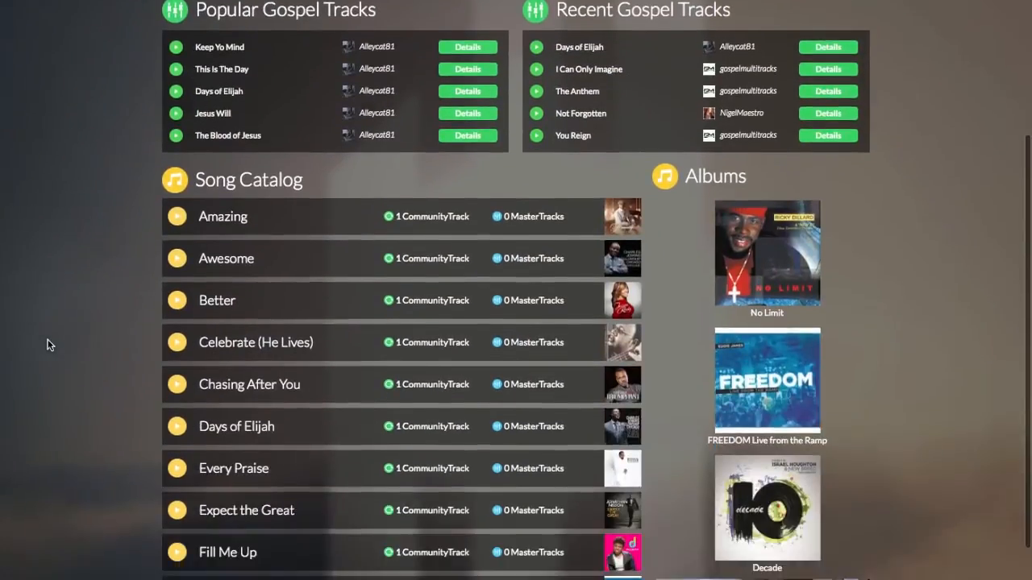
scroll(47, 345, up, 3)
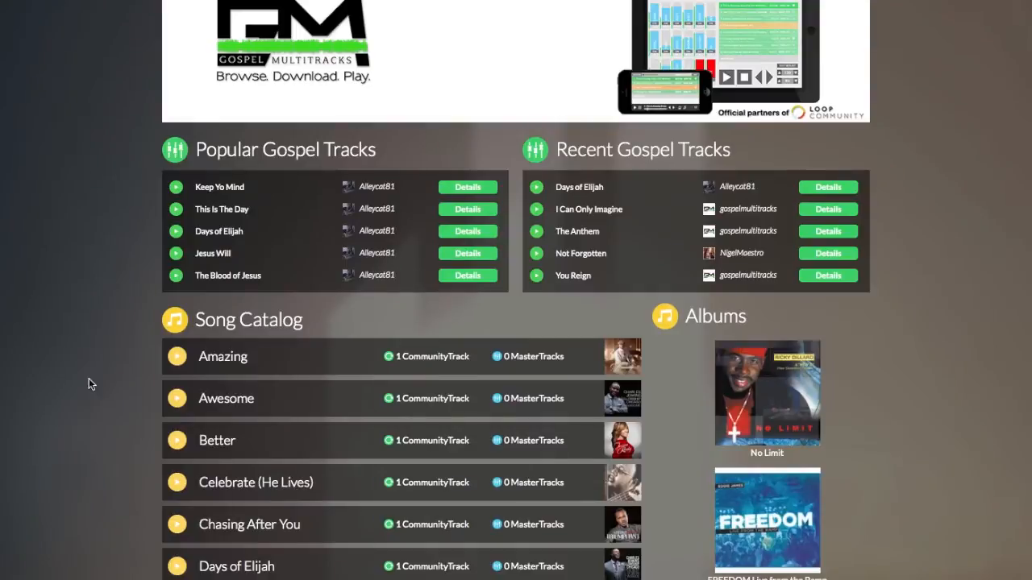
scroll(102, 425, down, 6)
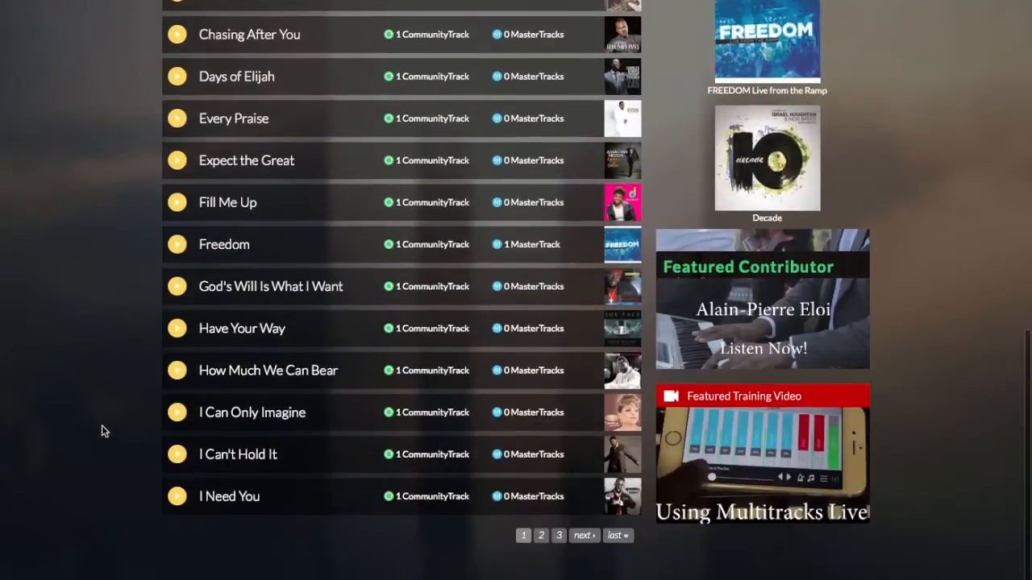
scroll(102, 425, up, 2)
scroll(101, 425, up, 3)
scroll(102, 424, down, 1)
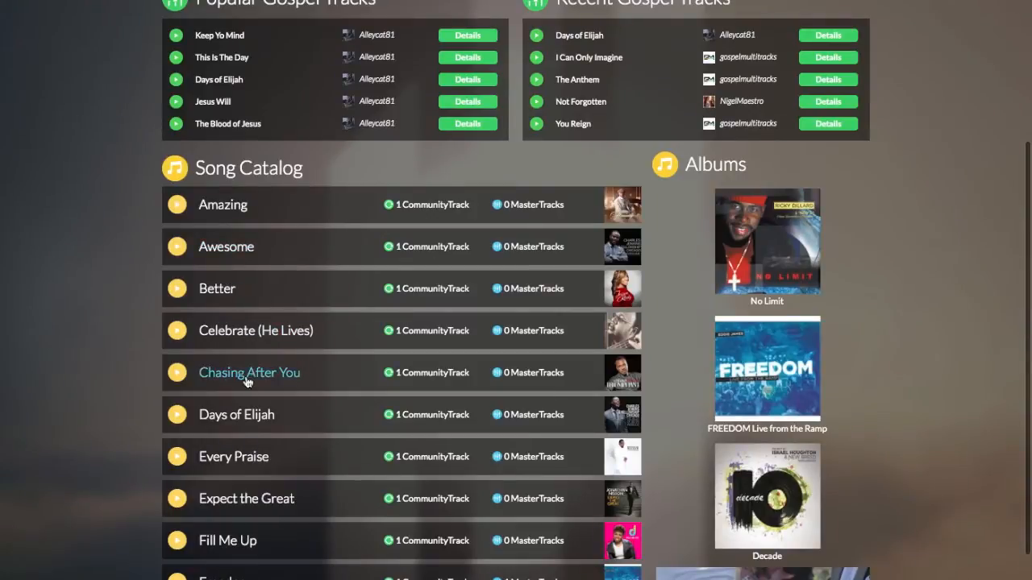
scroll(204, 503, down, 2)
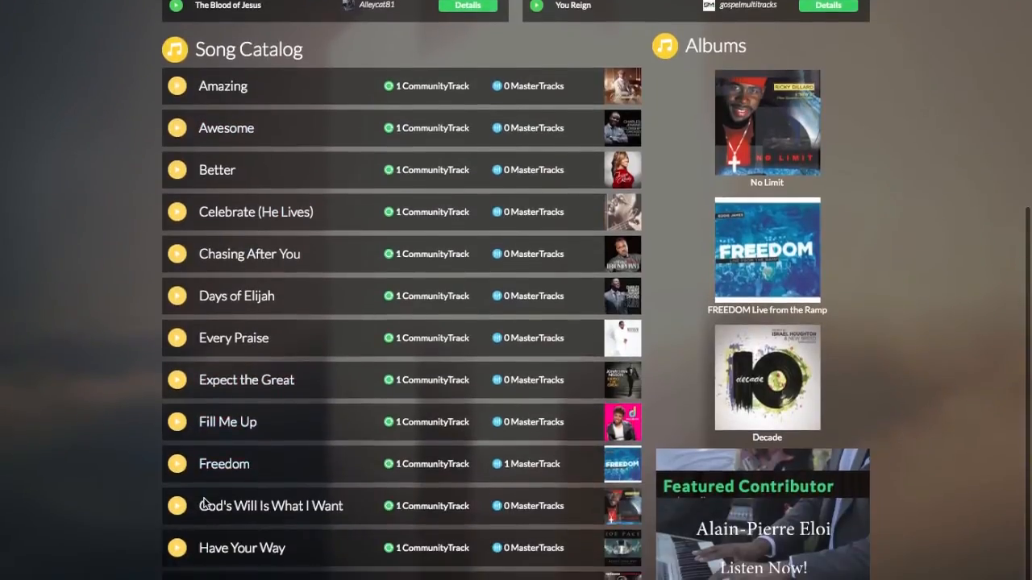
scroll(204, 503, down, 1)
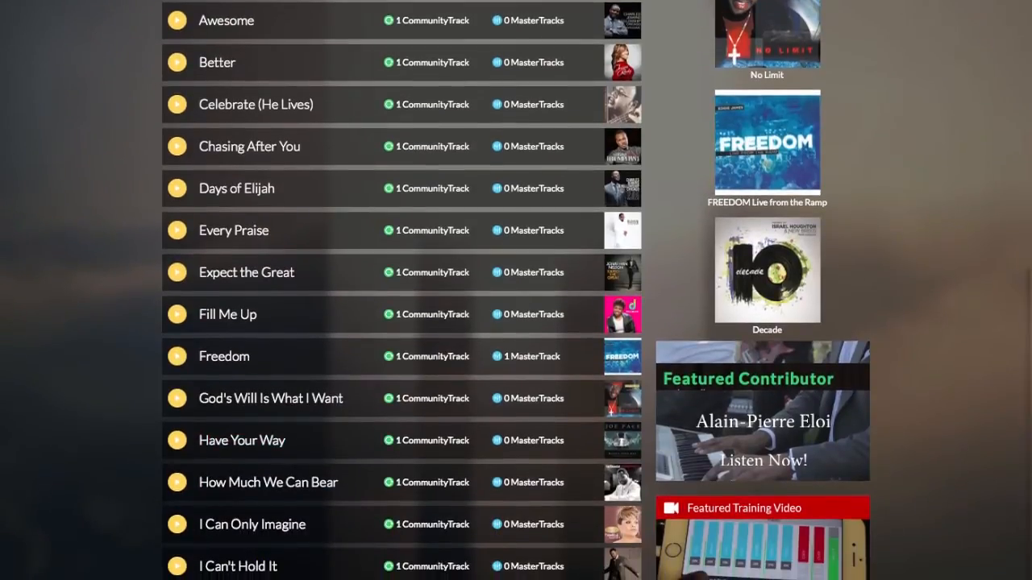
scroll(88, 514, up, 3)
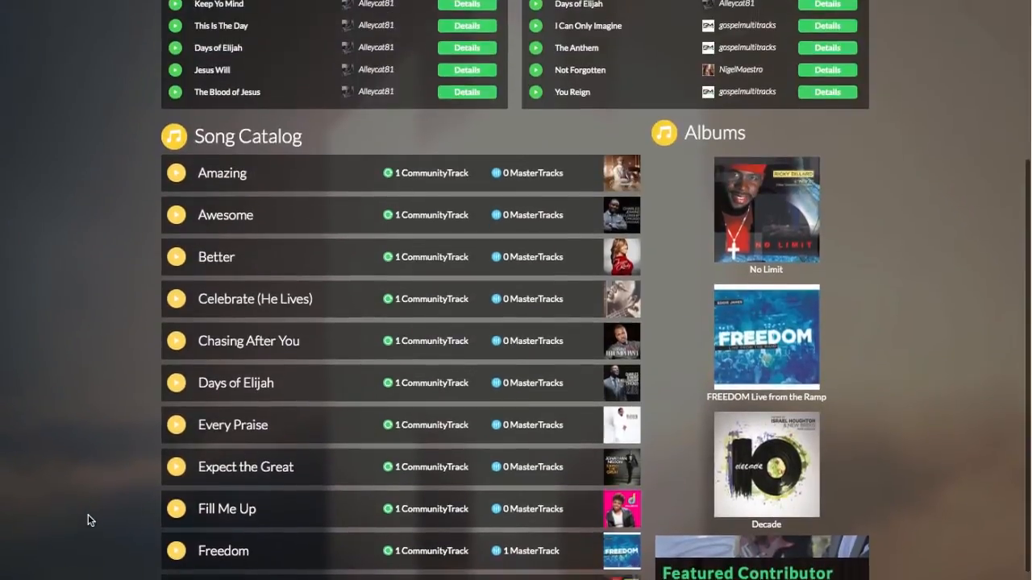
Open the song Amazing from the song catalog and view the details of its CommunityTrack by gospelmultitracks.
scroll(88, 514, down, 1)
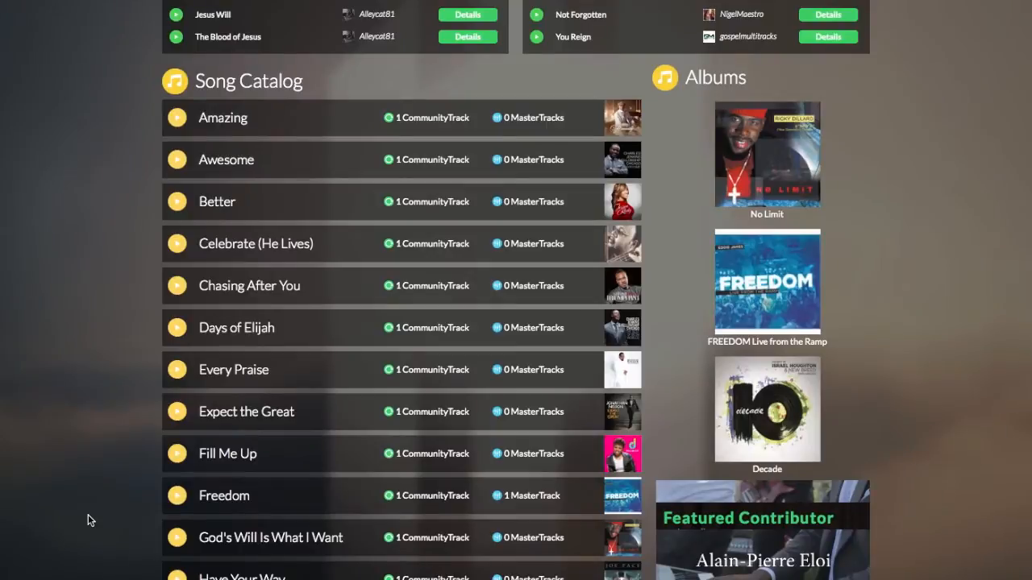
click(234, 123)
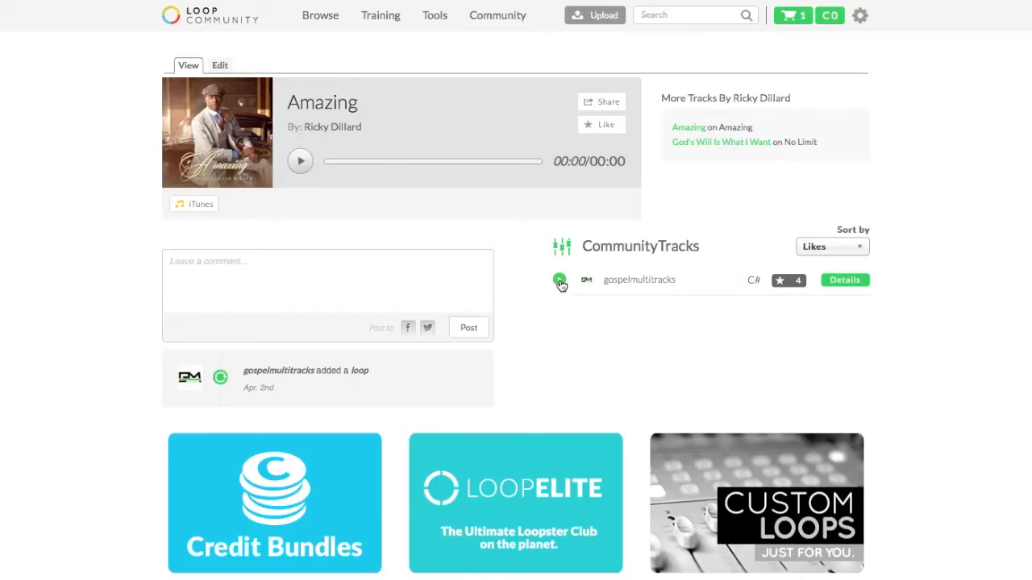
click(845, 283)
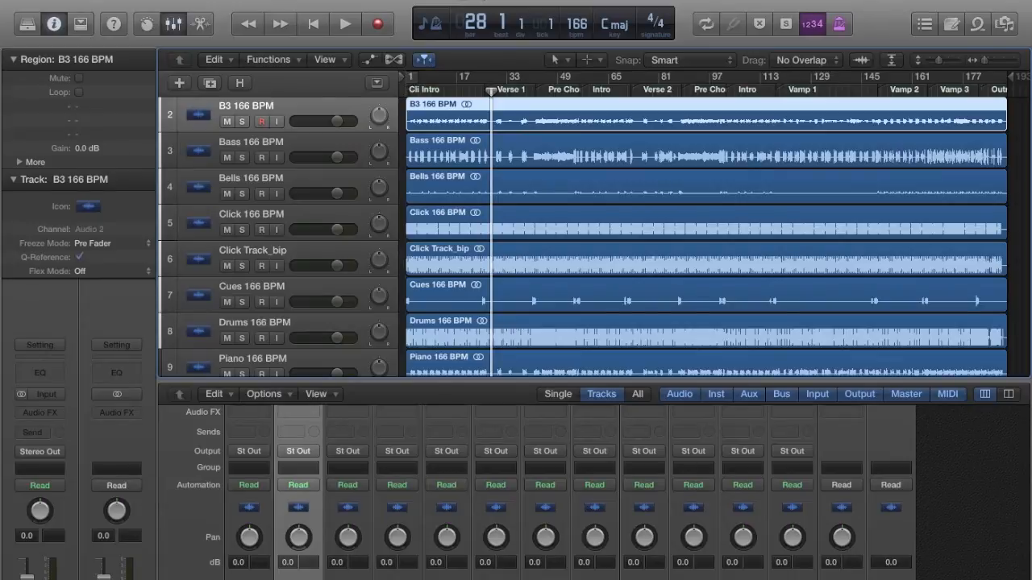
Switch to Finder and select the GMT-In Your Hands-166 BPM folder on the Desktop to view its audio files.
key(super+Tab)
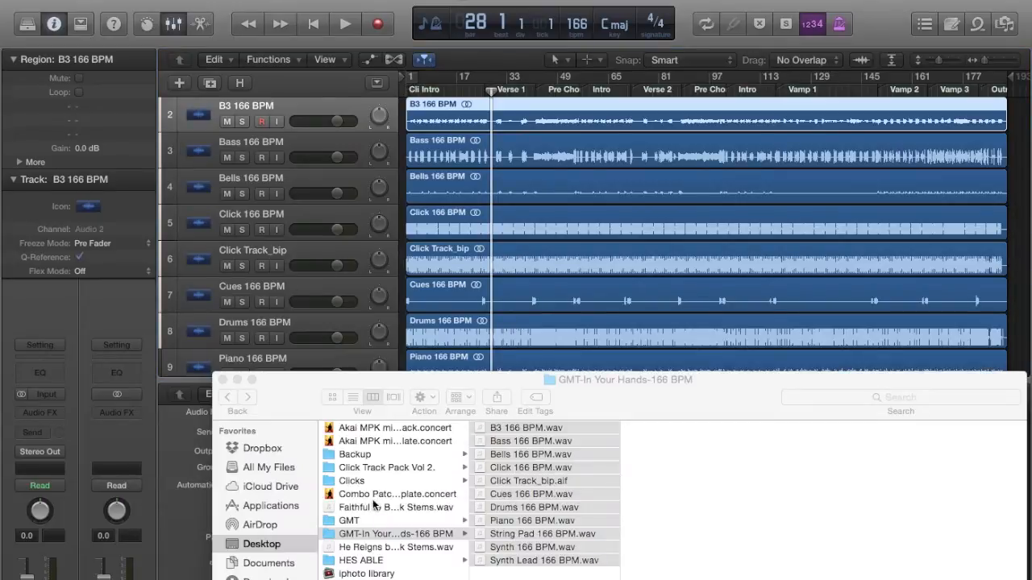
click(354, 536)
click(355, 535)
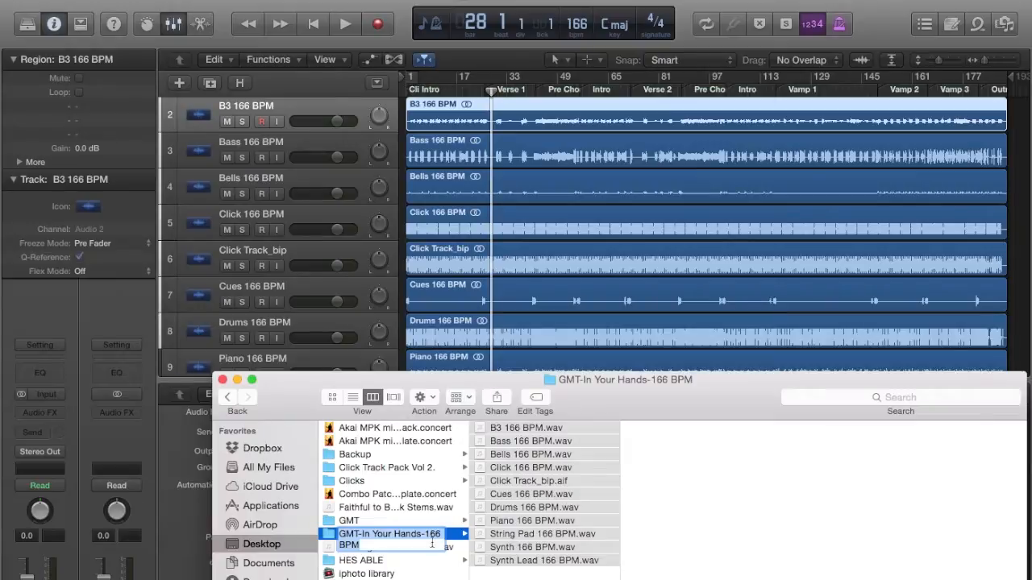
key(Return)
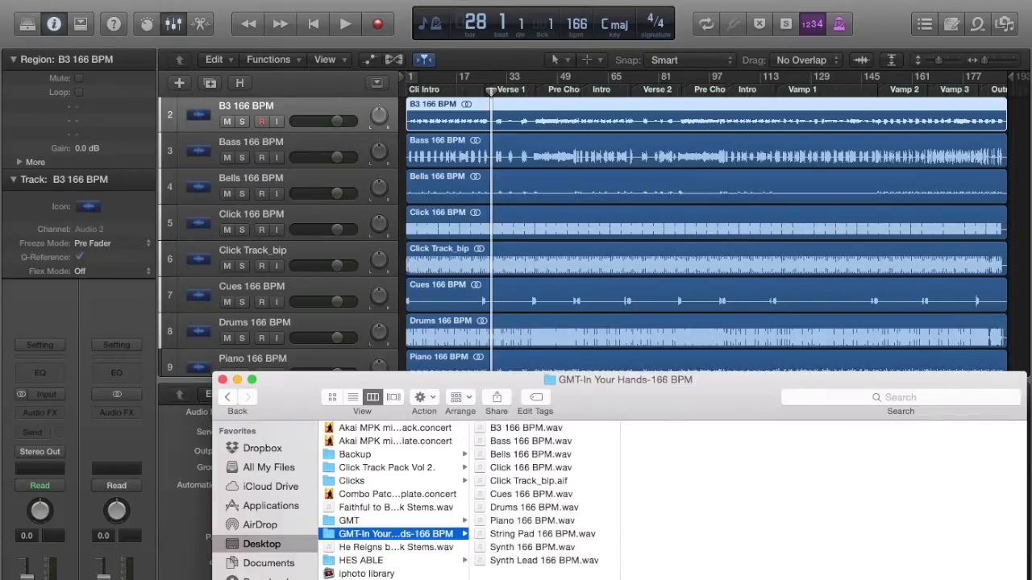
Try to bring all the audio files of the GMT-In Your Hands-166 BPM folder into the Logic project's track area.
click(534, 577)
drag(534, 577, 508, 179)
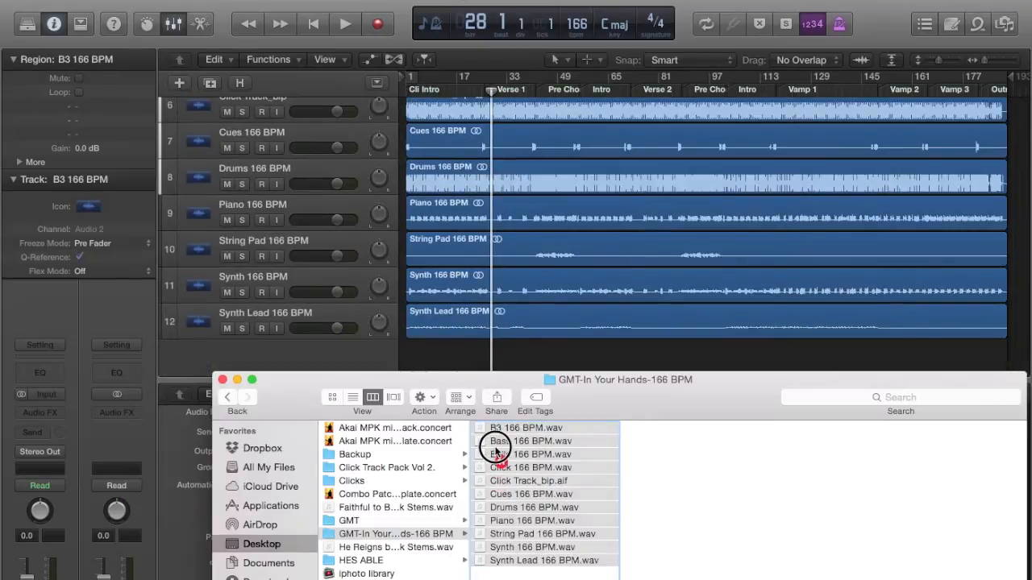
click(496, 451)
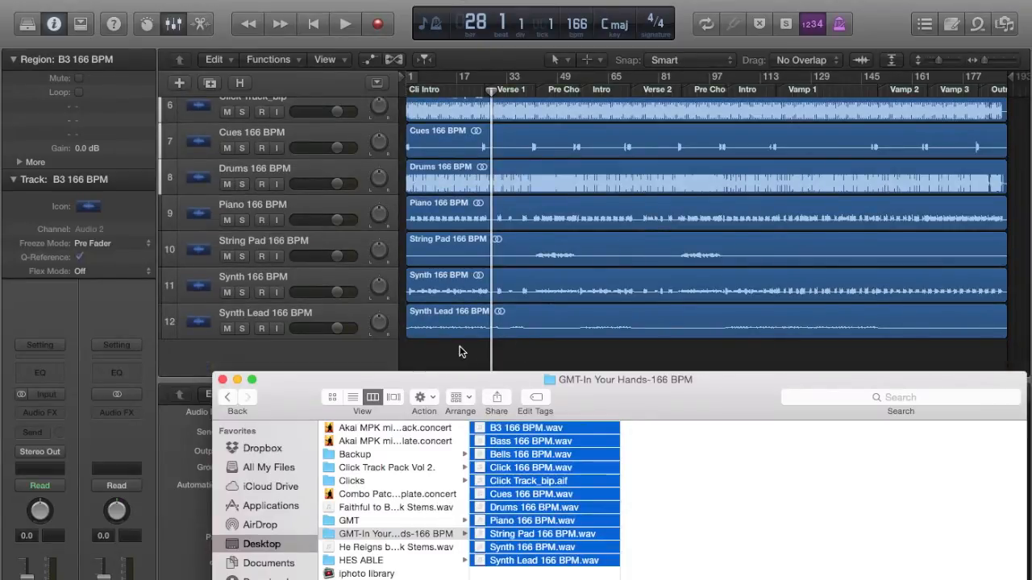
click(618, 366)
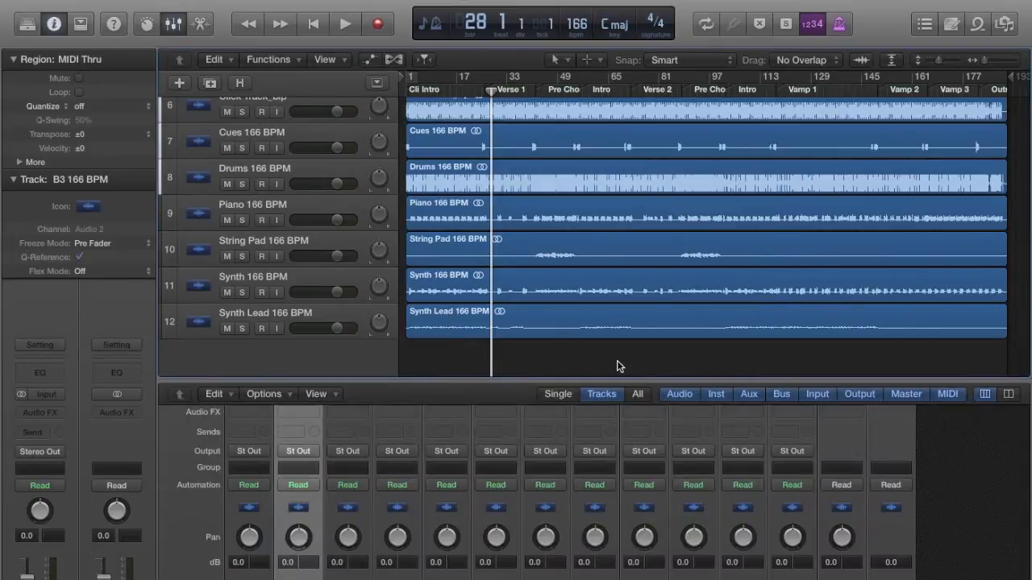
Show the global tracks above the project's track list.
scroll(578, 346, up, 1)
scroll(544, 524, up, 3)
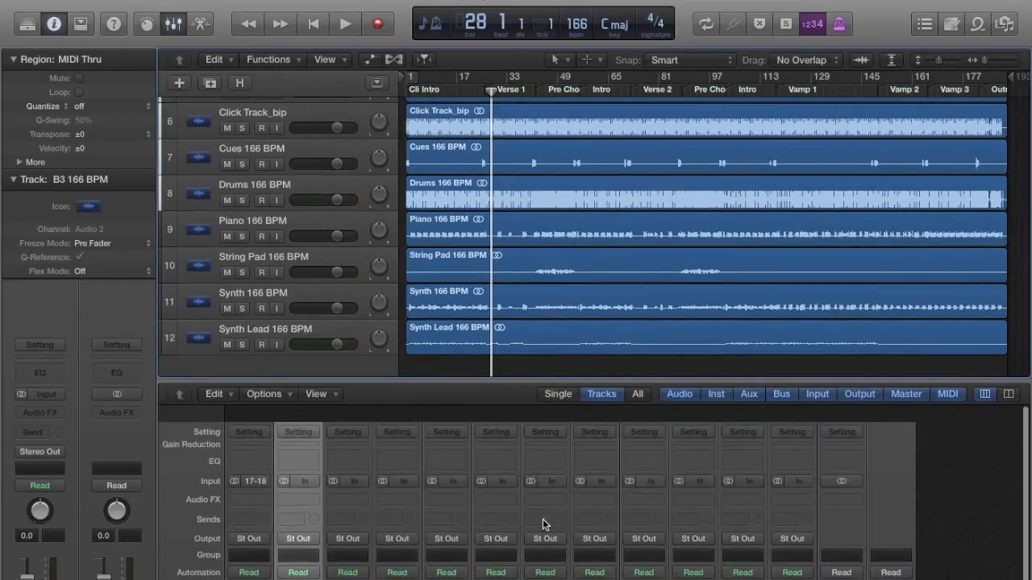
scroll(534, 218, up, 5)
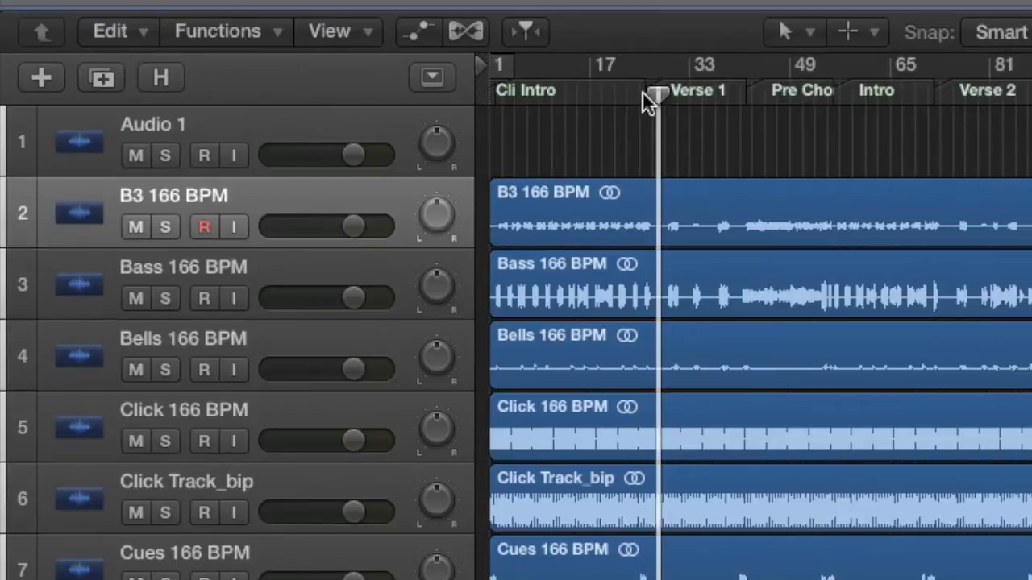
scroll(600, 230, down, 2)
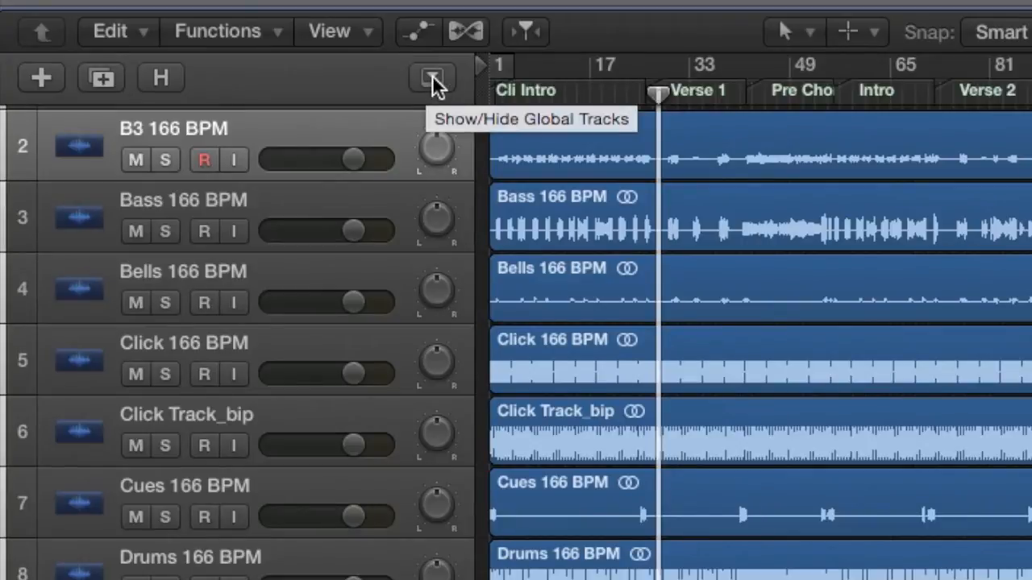
click(432, 78)
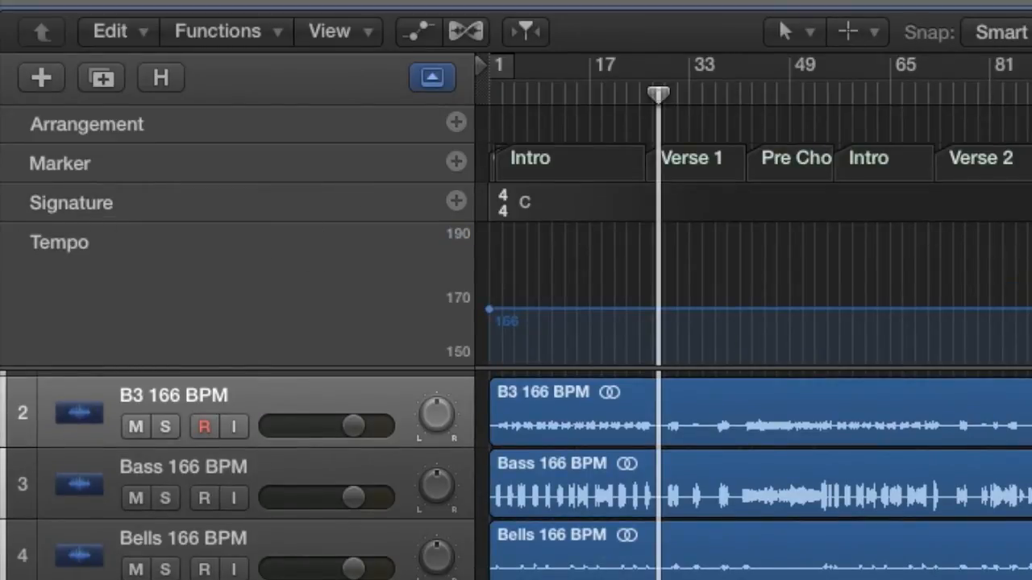
Create a marker at bar 192, just past the end of the audio regions, and hide the global tracks.
scroll(752, 319, right, 3)
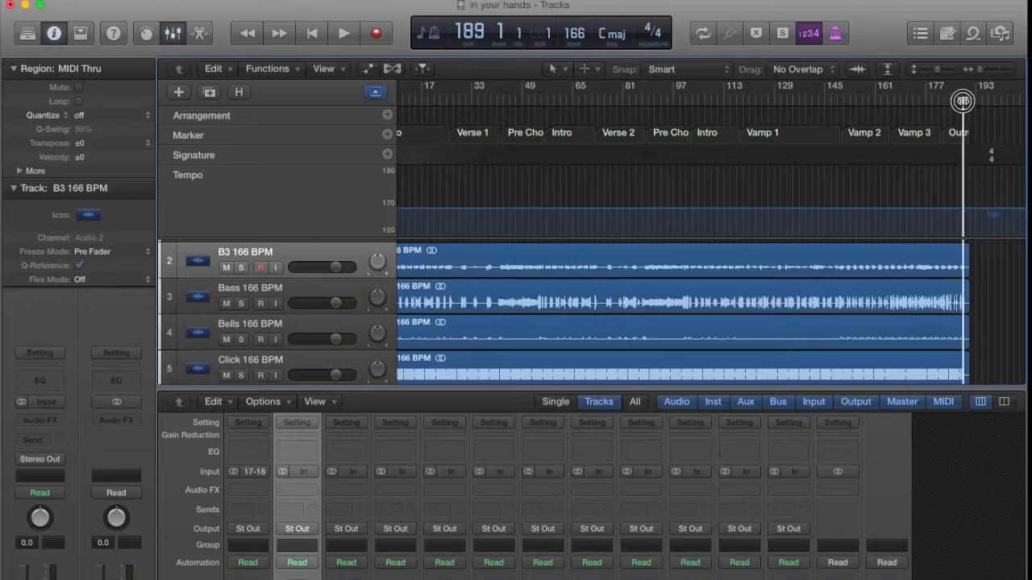
mouse_move(962, 104)
mouse_down()
mouse_move(940, 106)
mouse_move(982, 111)
mouse_move(964, 110)
mouse_up()
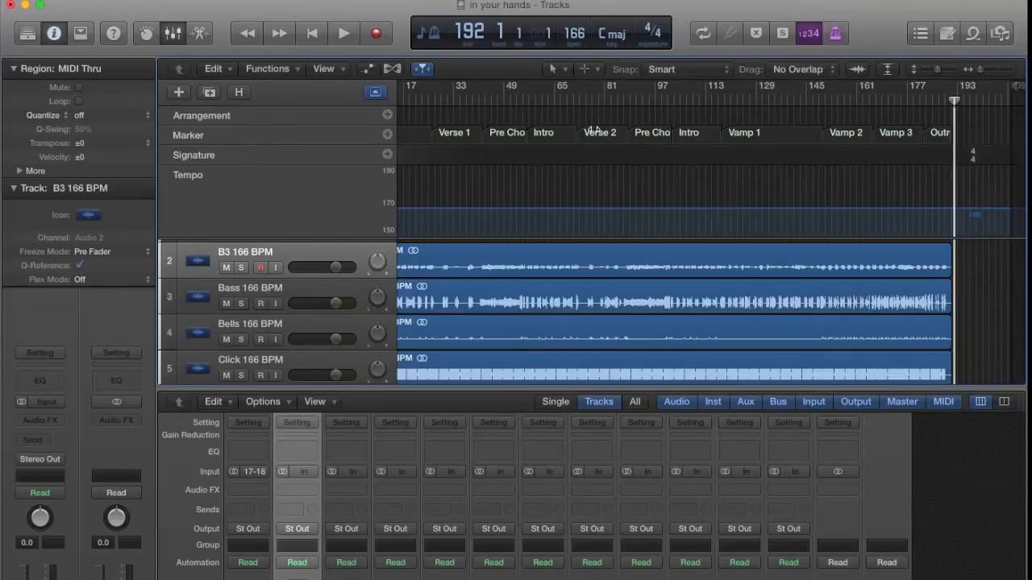
click(387, 134)
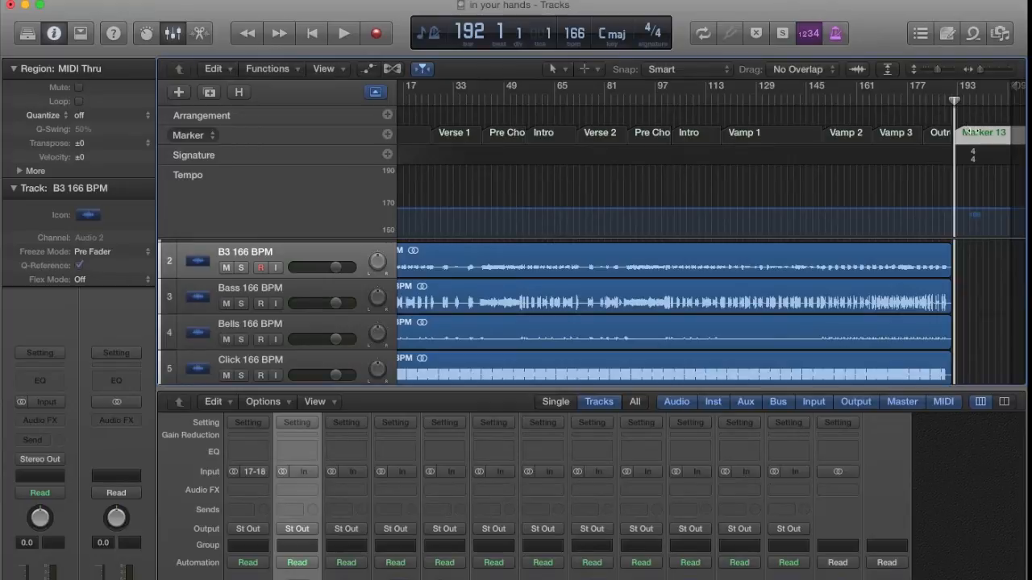
double_click(988, 130)
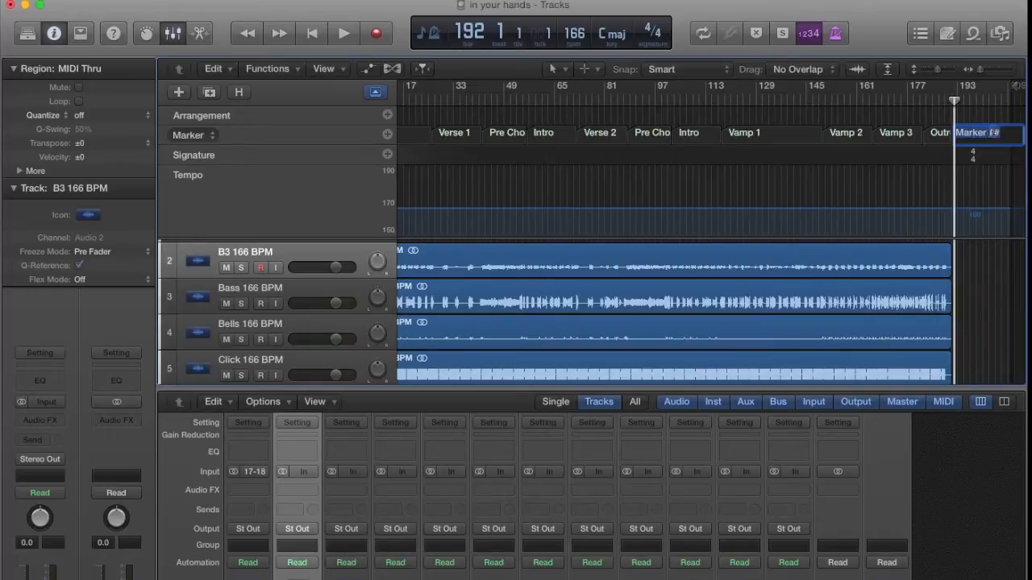
click(375, 92)
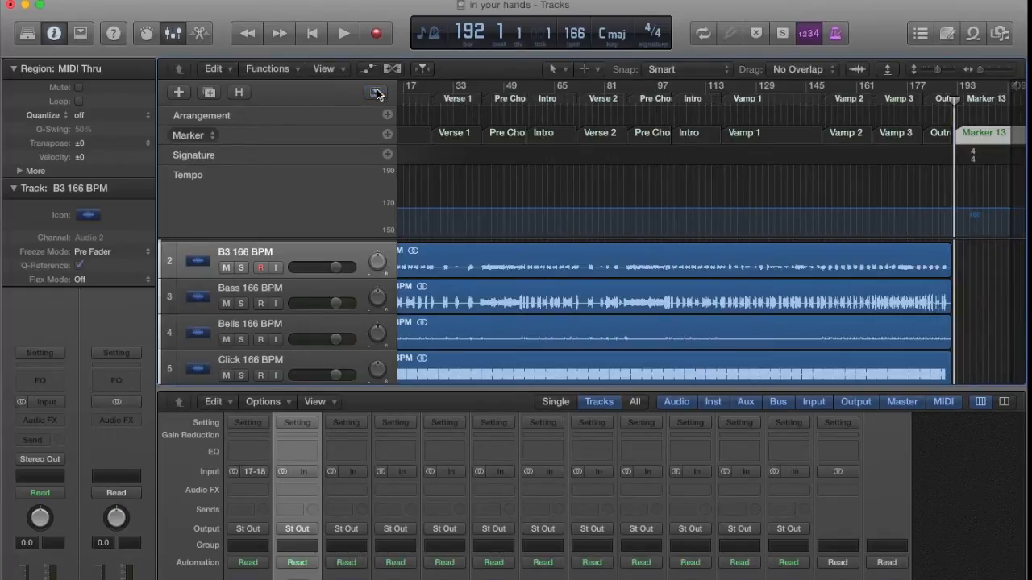
scroll(619, 126, left, 5)
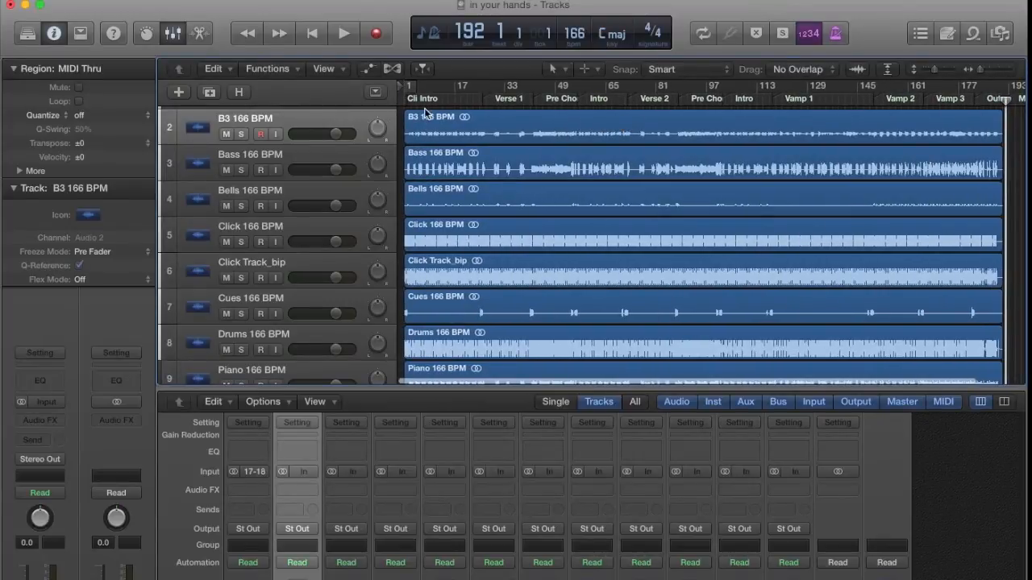
View the settings for exporting all tracks as audio files and leave them without exporting.
click(119, 0)
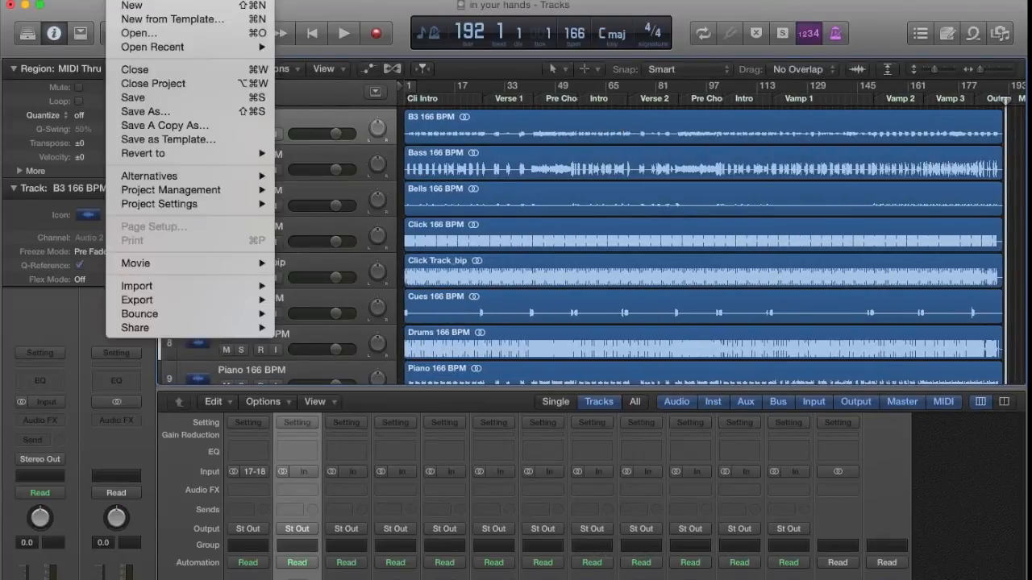
mouse_move(144, 305)
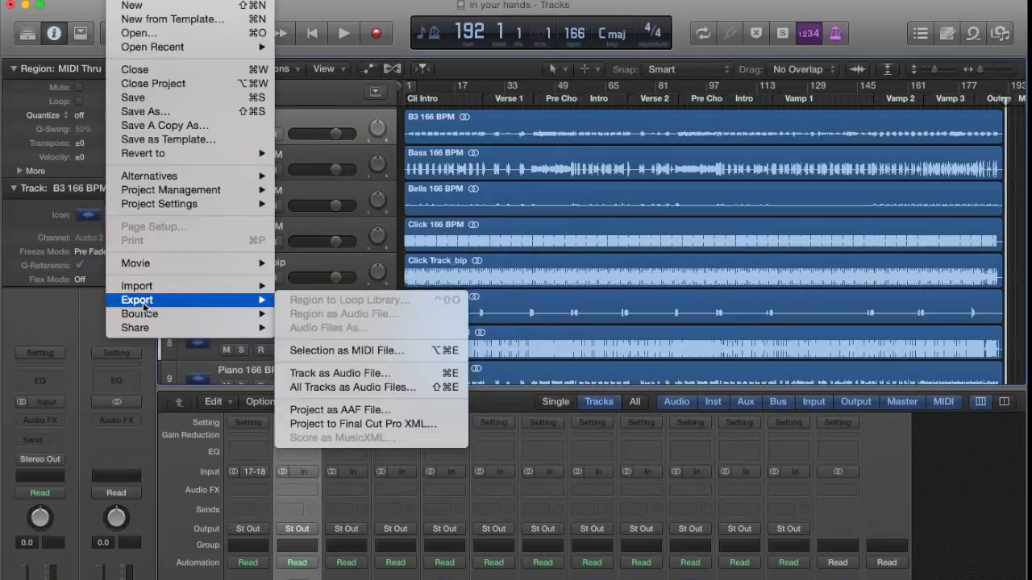
click(420, 391)
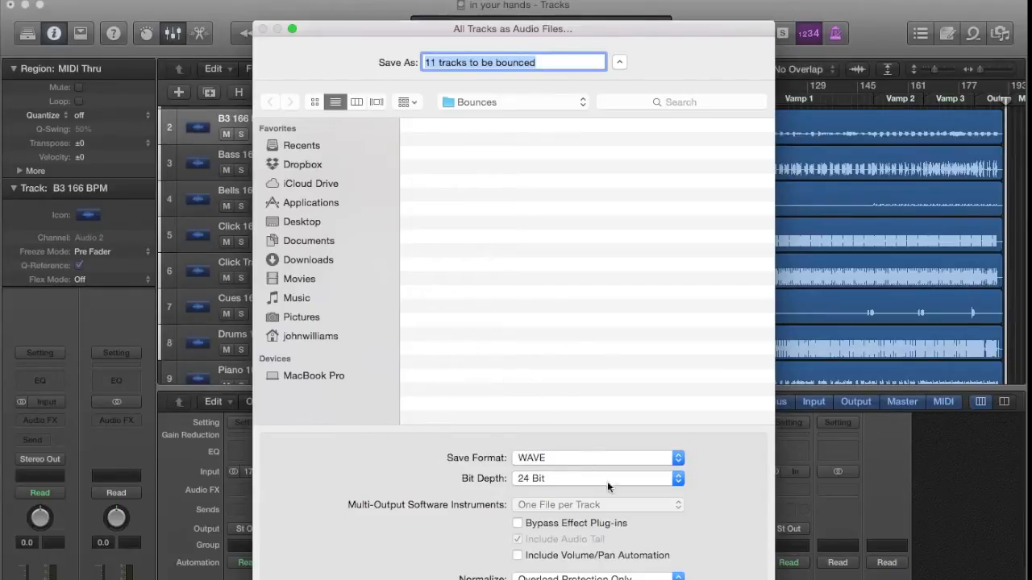
key(Escape)
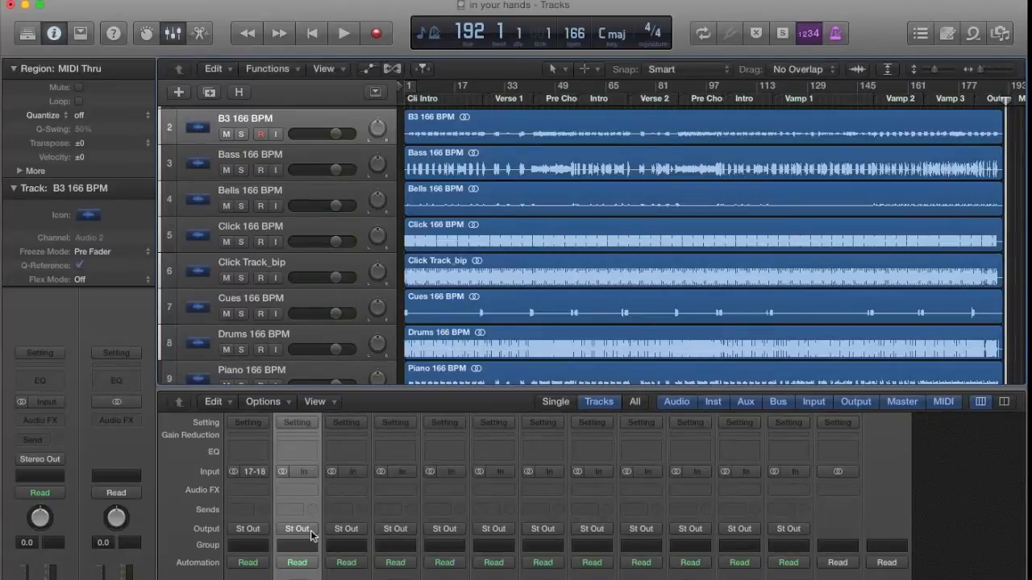
Return to Finder and reselect the GMT-In Your Hands-166 BPM folder, keeping its name, to show the stems it contains.
key(super+Tab)
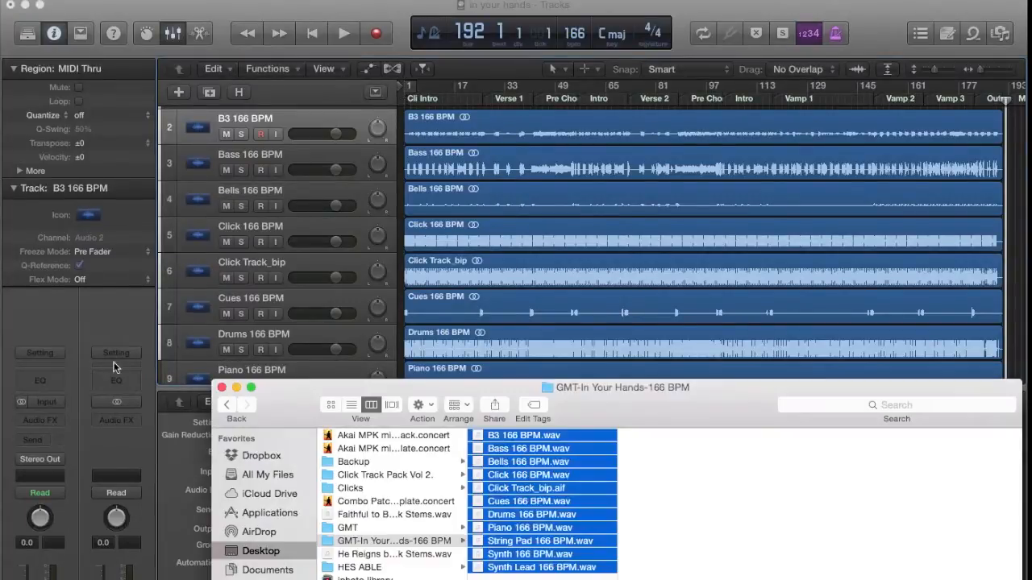
click(358, 544)
key(Return)
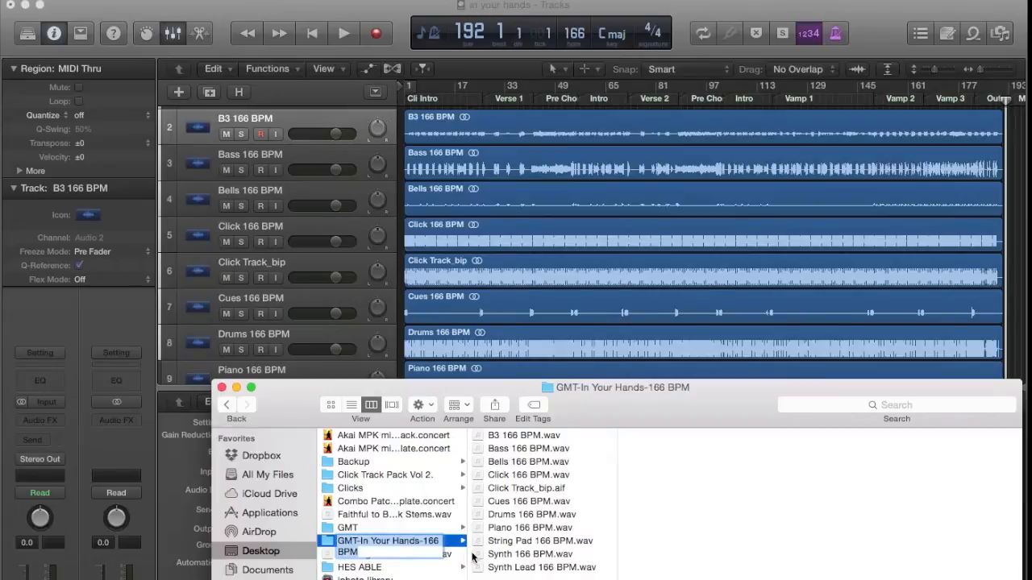
key(Return)
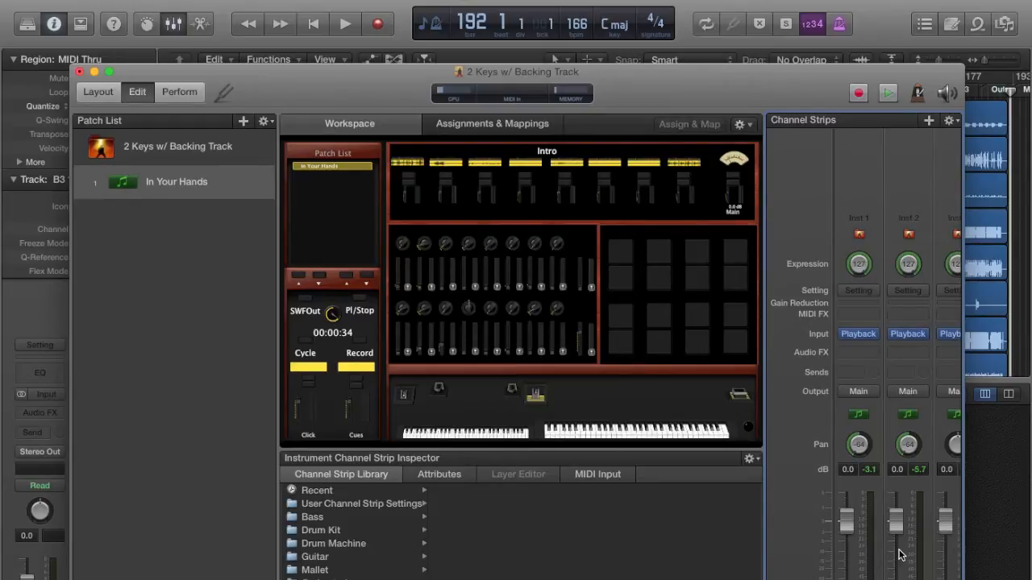
Switch to MainStage and play the In Your Hands backing track into Verse 1, stopping playback after listening.
scroll(914, 550, right, 10)
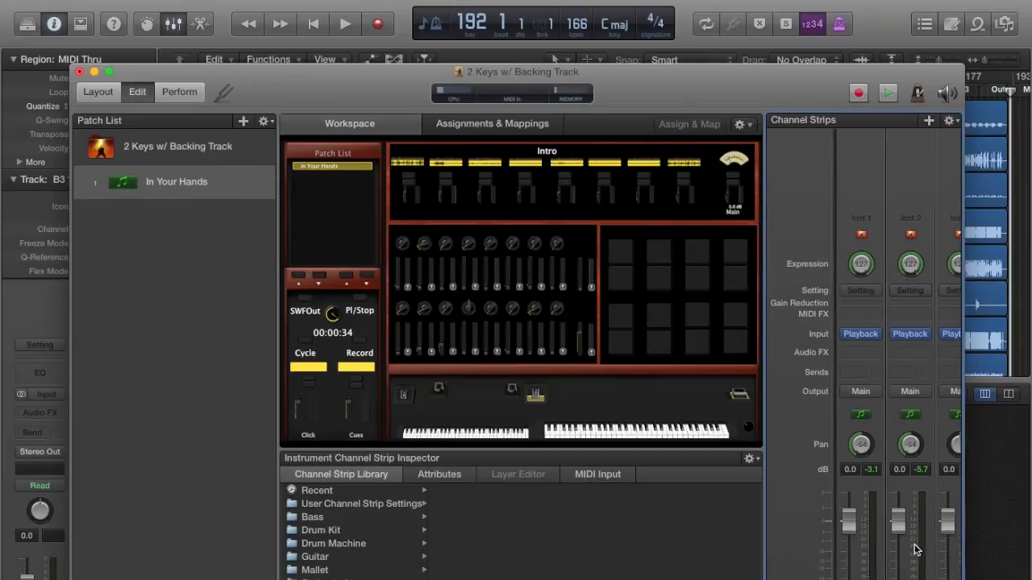
scroll(914, 550, left, 10)
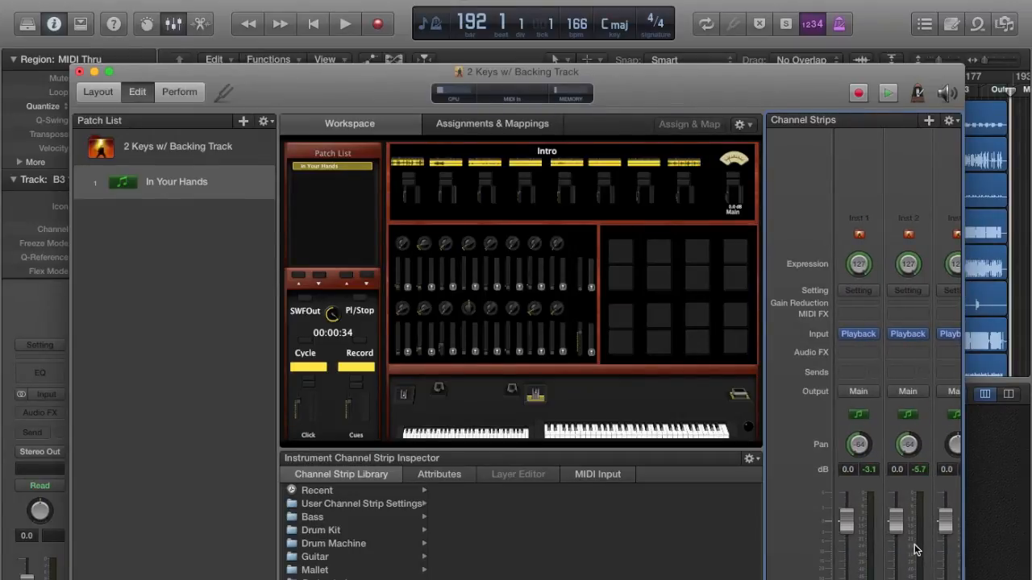
click(887, 95)
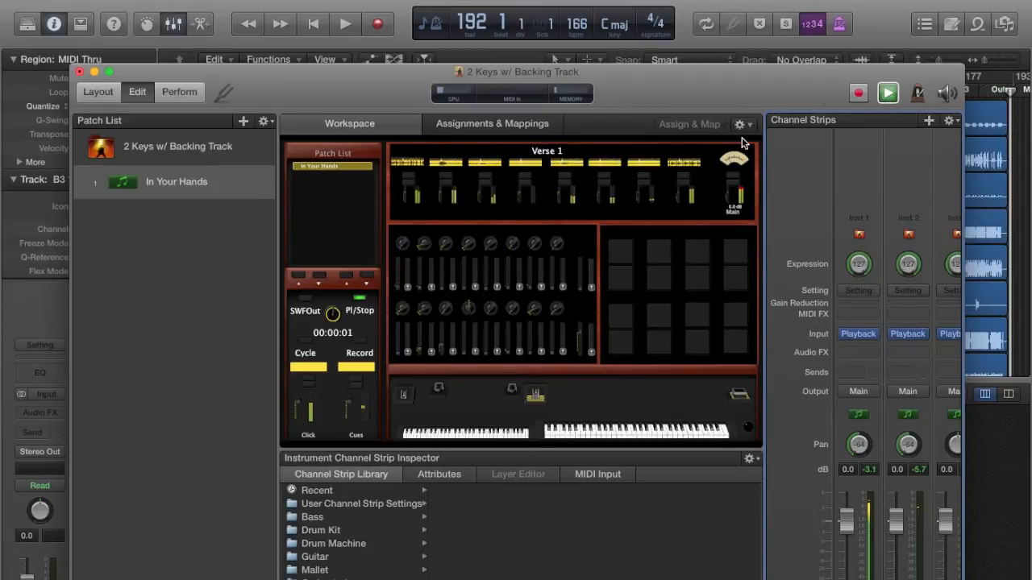
click(884, 95)
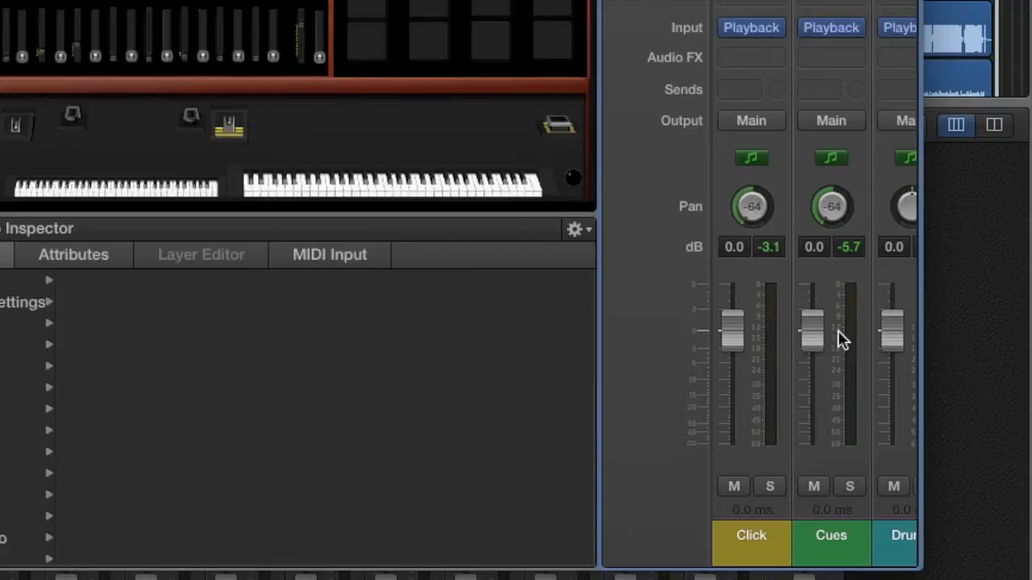
Hide the workspace so the channel strips of the In Your Hands patch fill the editing area.
scroll(806, 454, right, 2)
scroll(806, 454, left, 2)
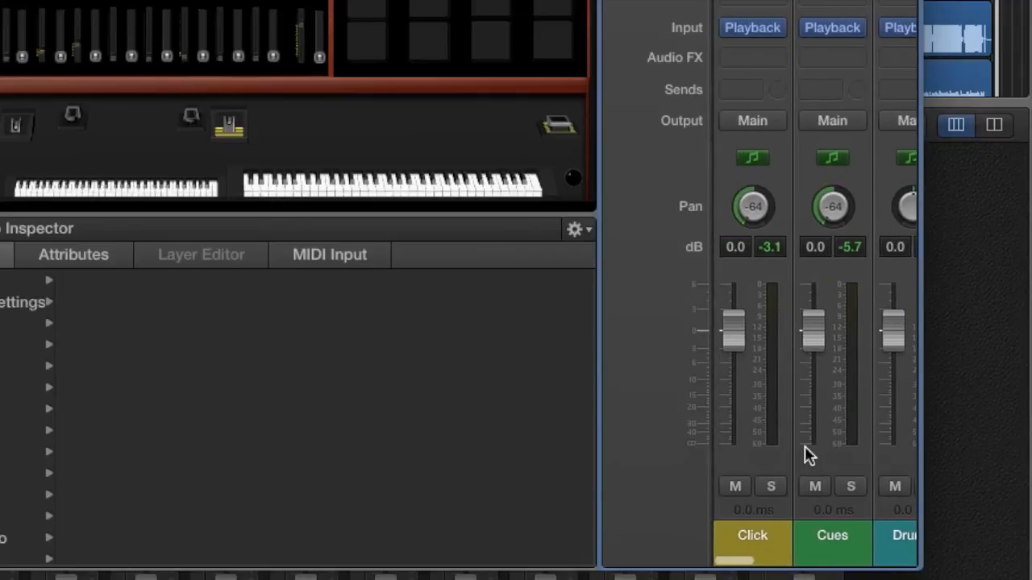
scroll(804, 426, right, 5)
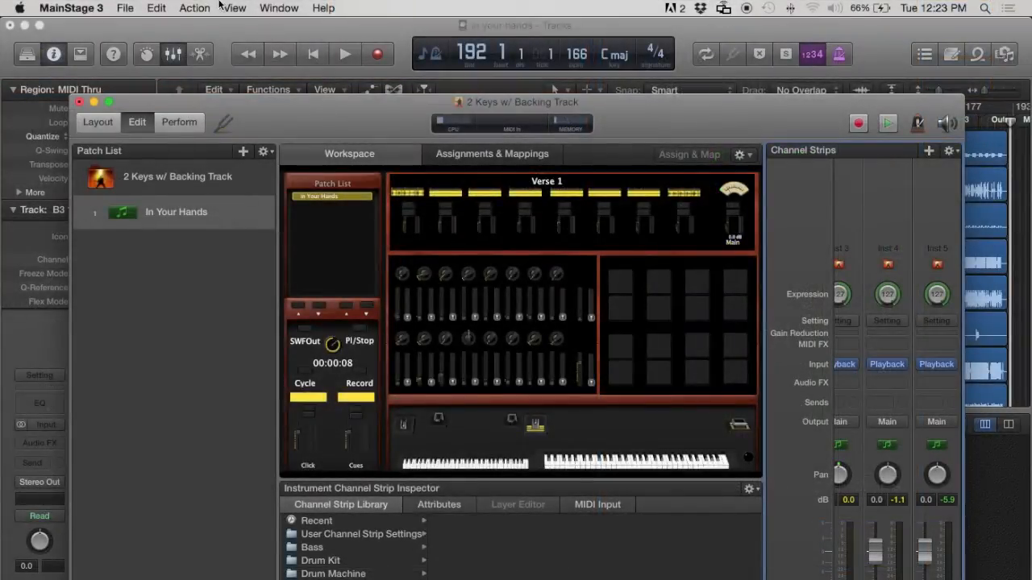
click(226, 8)
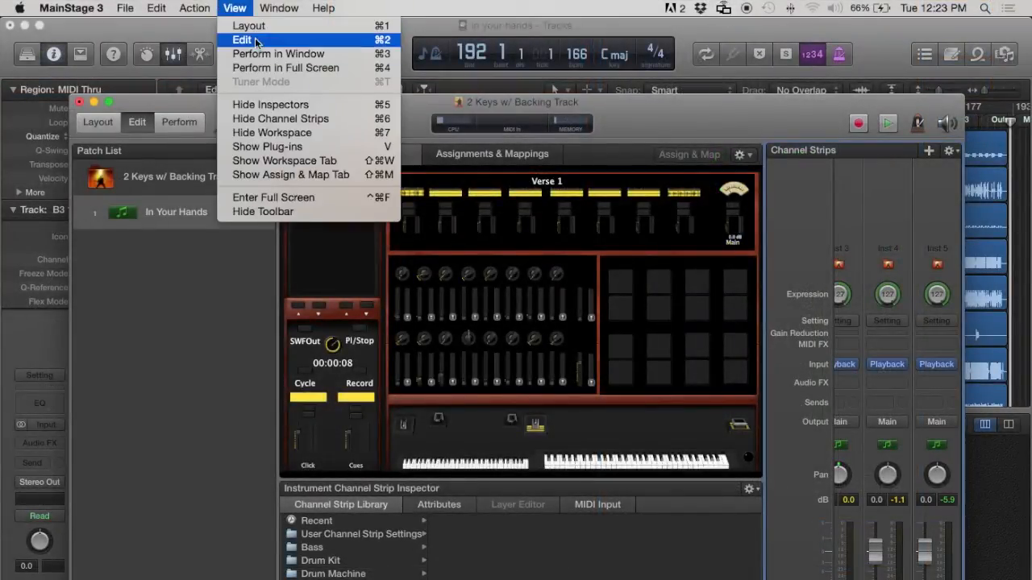
click(271, 132)
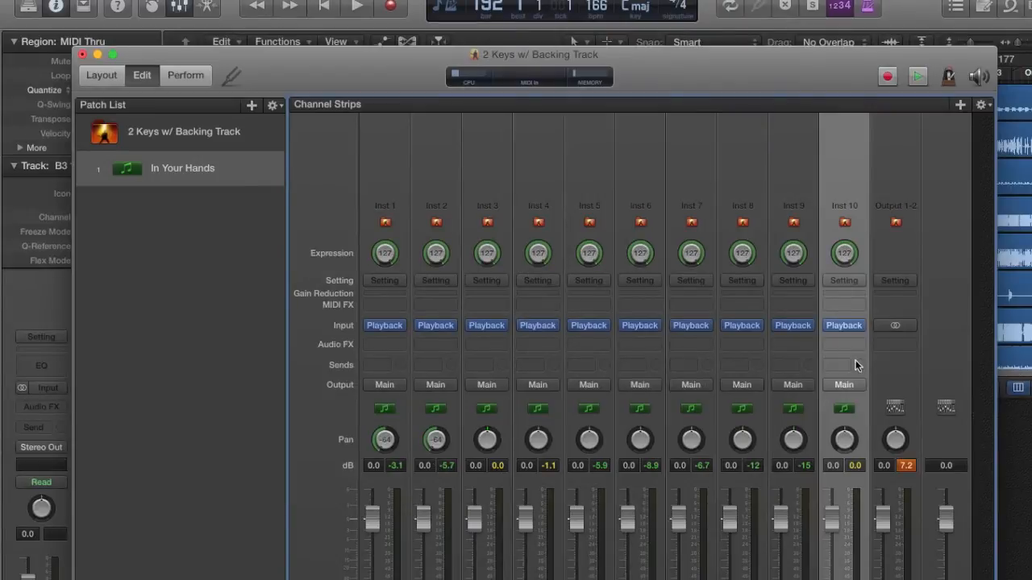
Browse the Desktop's GMT-In Your Hands-166 BPM stems from the Click channel's Playback instrument, leaving without loading a file.
mouse_move(391, 326)
click(387, 325)
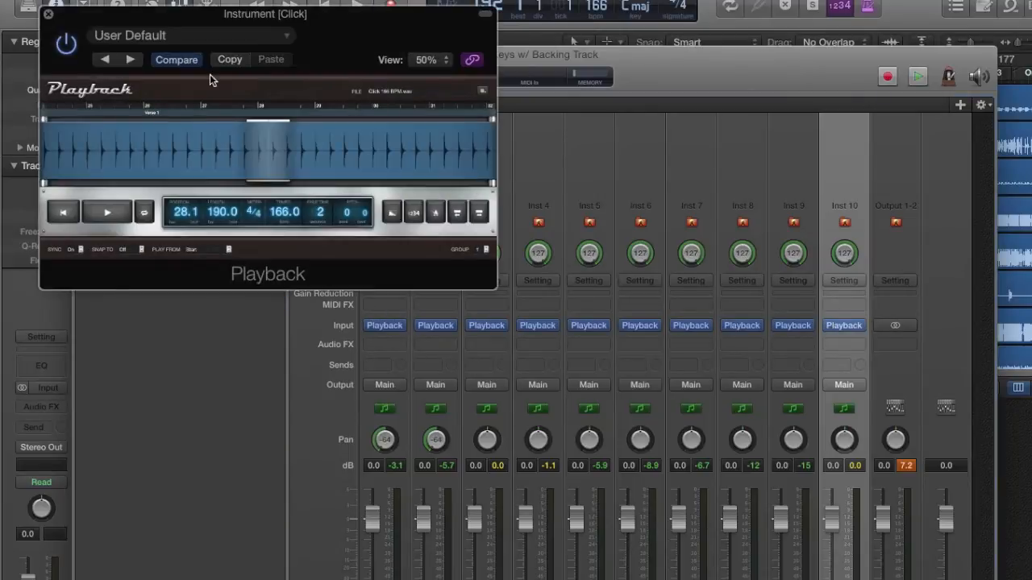
click(484, 95)
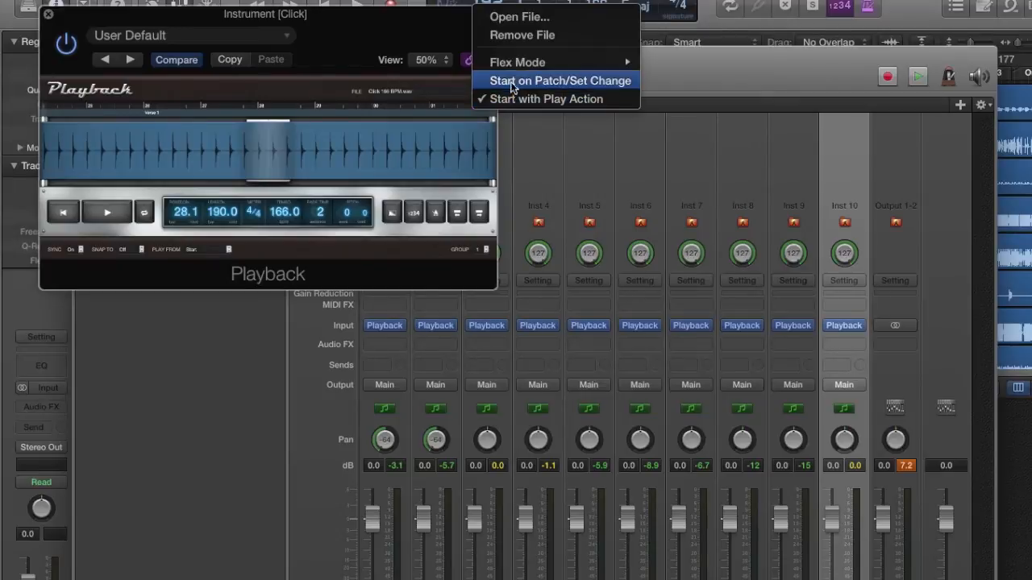
click(520, 23)
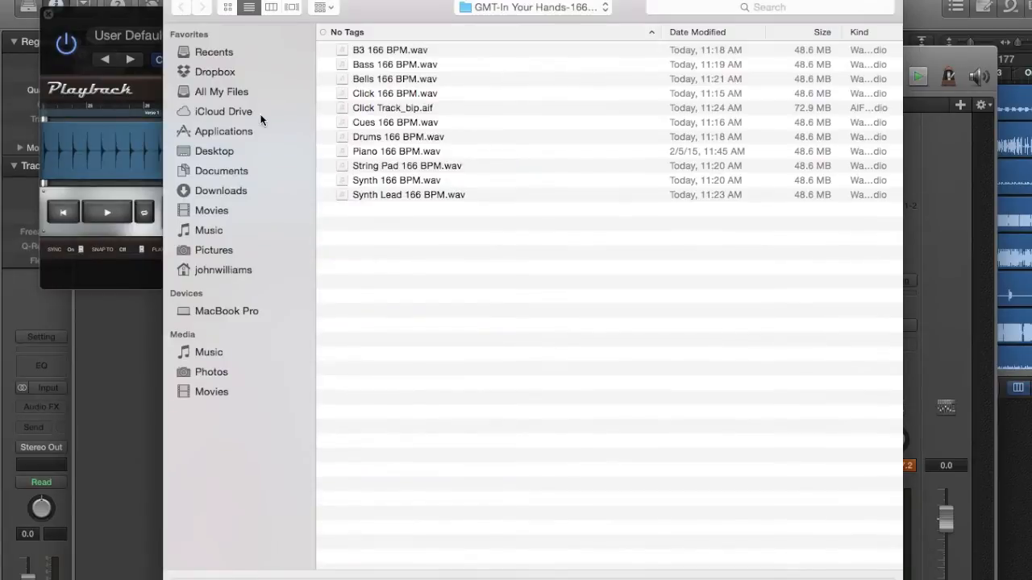
click(211, 152)
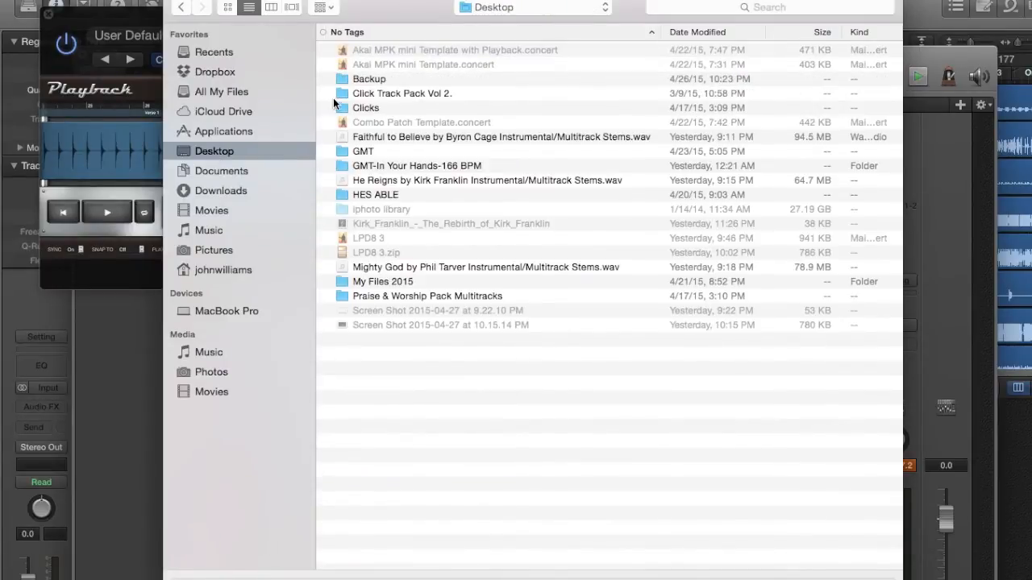
click(381, 167)
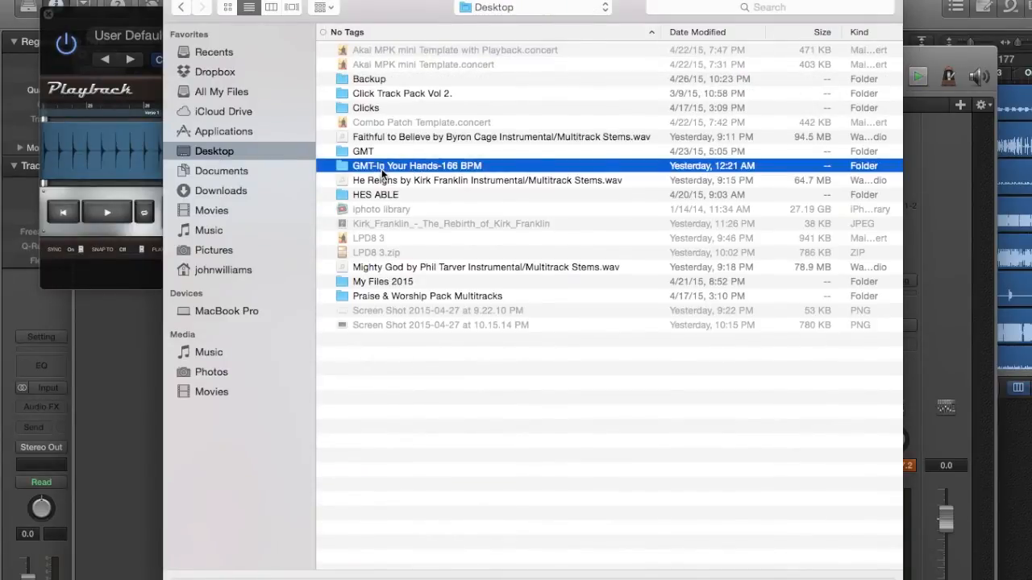
double_click(381, 169)
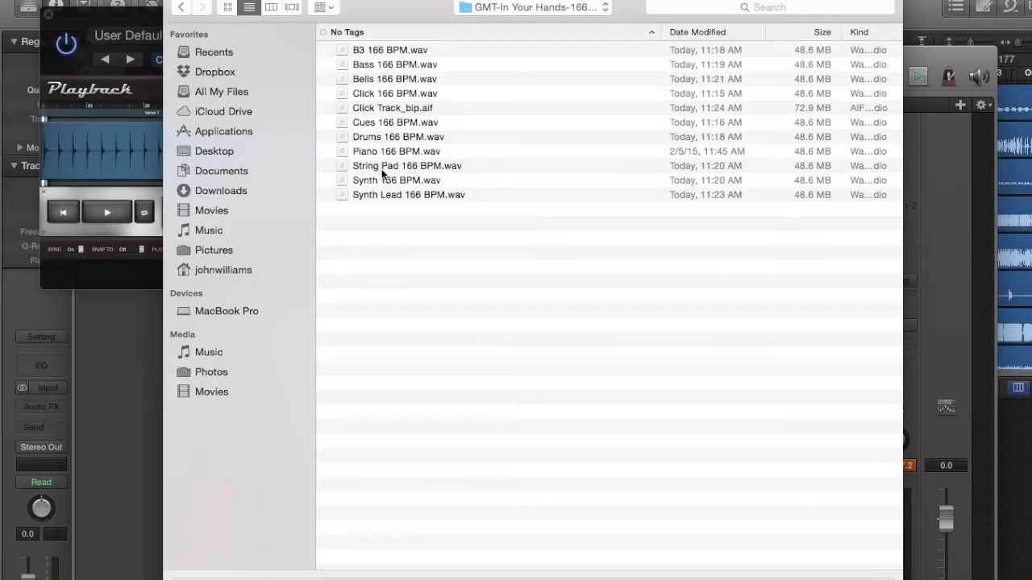
click(406, 55)
click(395, 79)
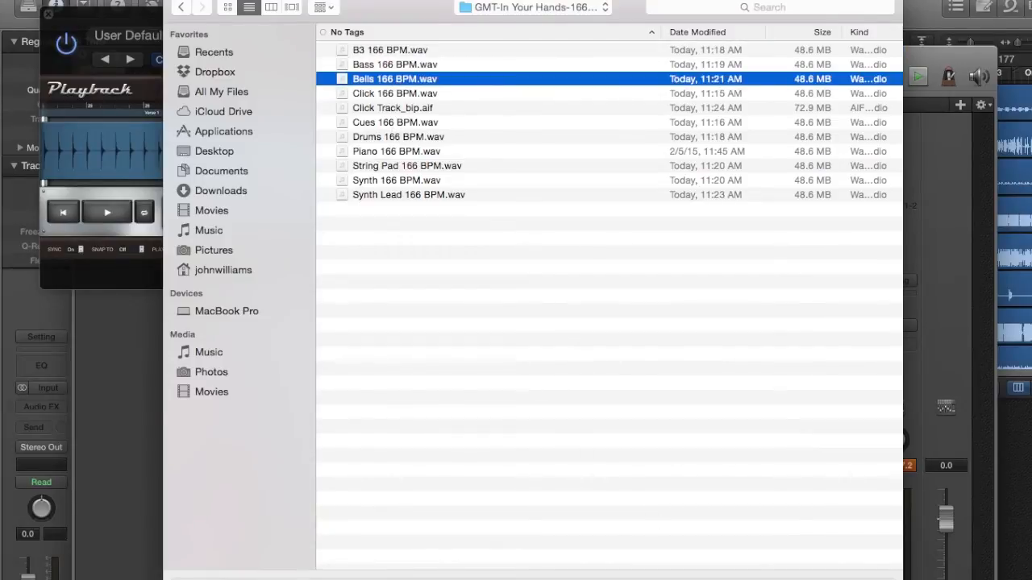
key(Escape)
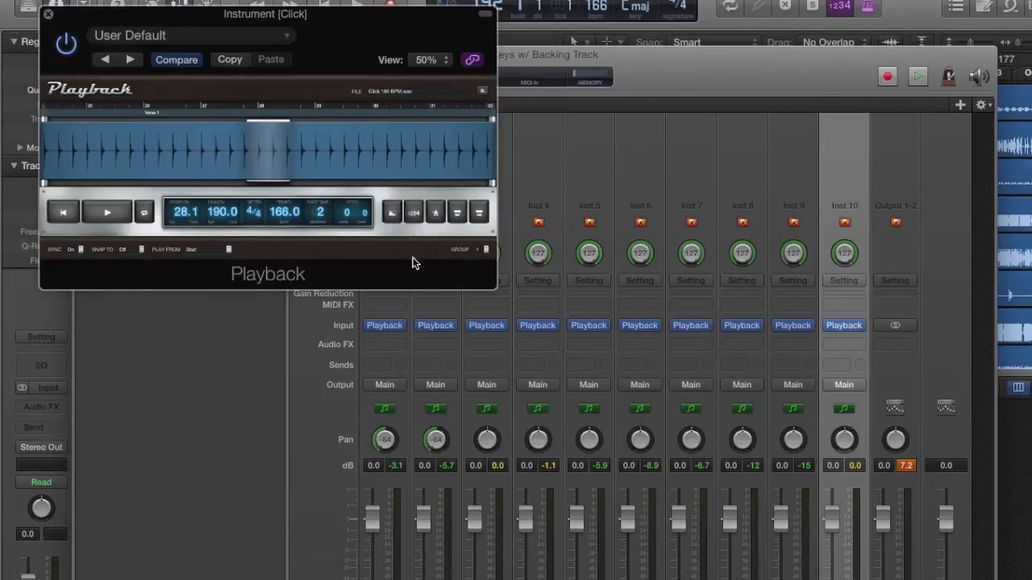
View the stem files offered for the Cues channel's Playback instrument and leave without loading one.
click(435, 328)
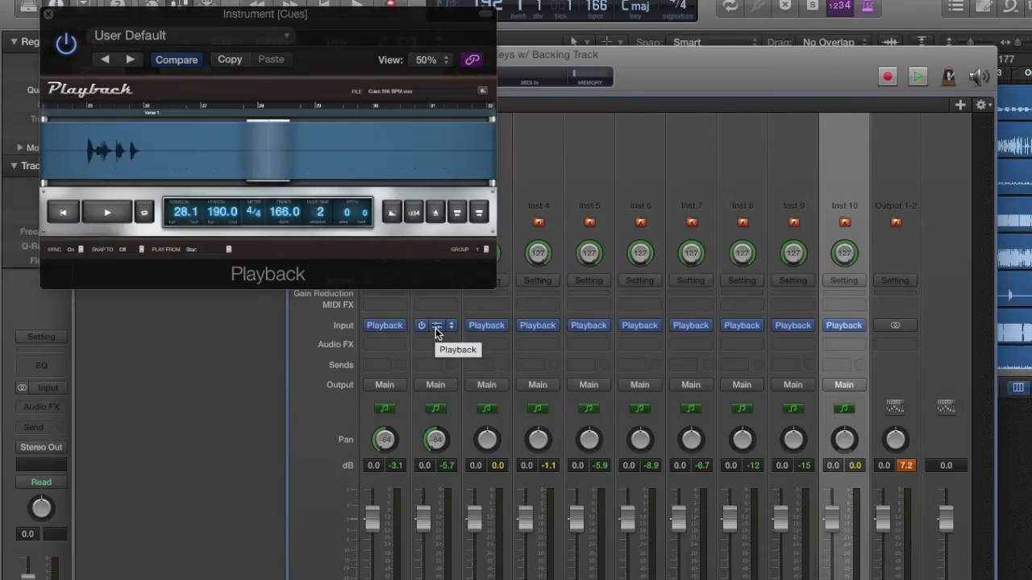
click(482, 91)
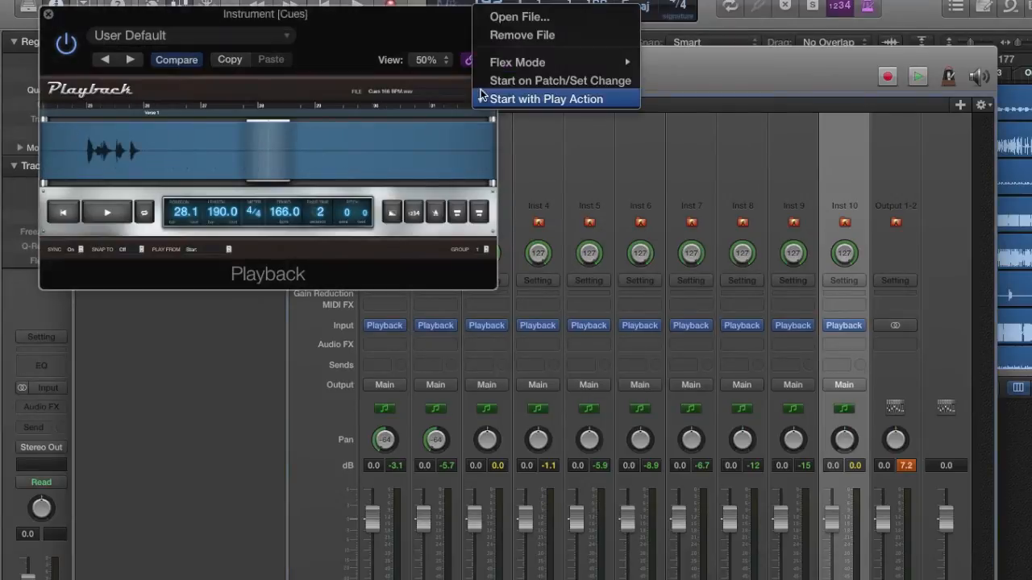
click(514, 17)
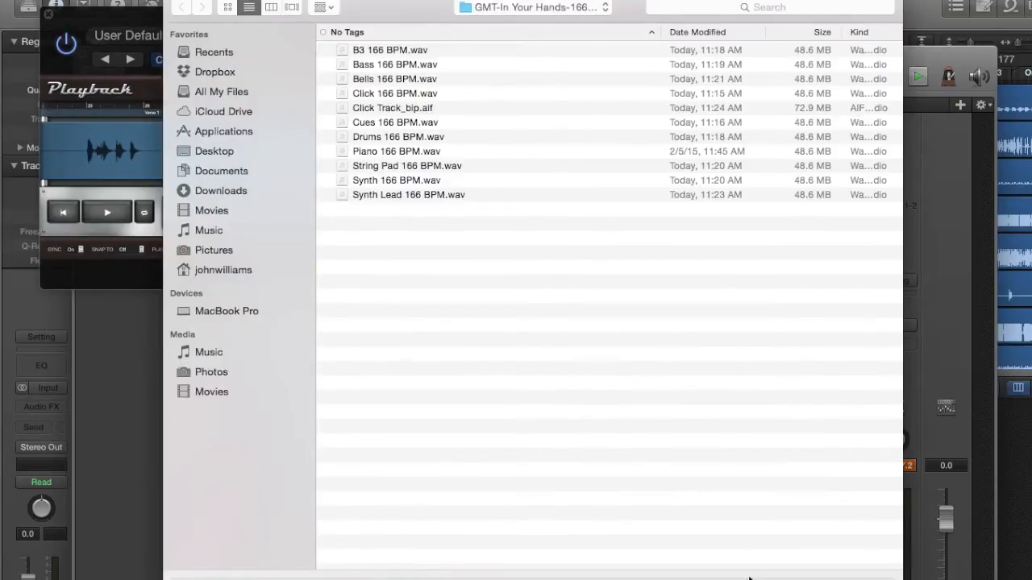
key(Escape)
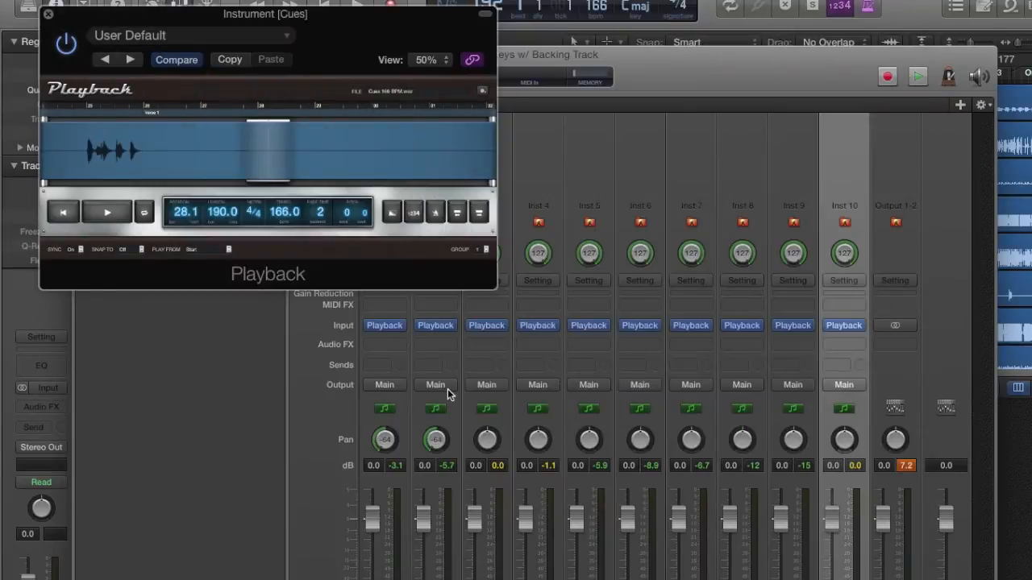
Examine the files loaded in the Playback instruments of the channels from Drums through Synth Lead.
click(486, 574)
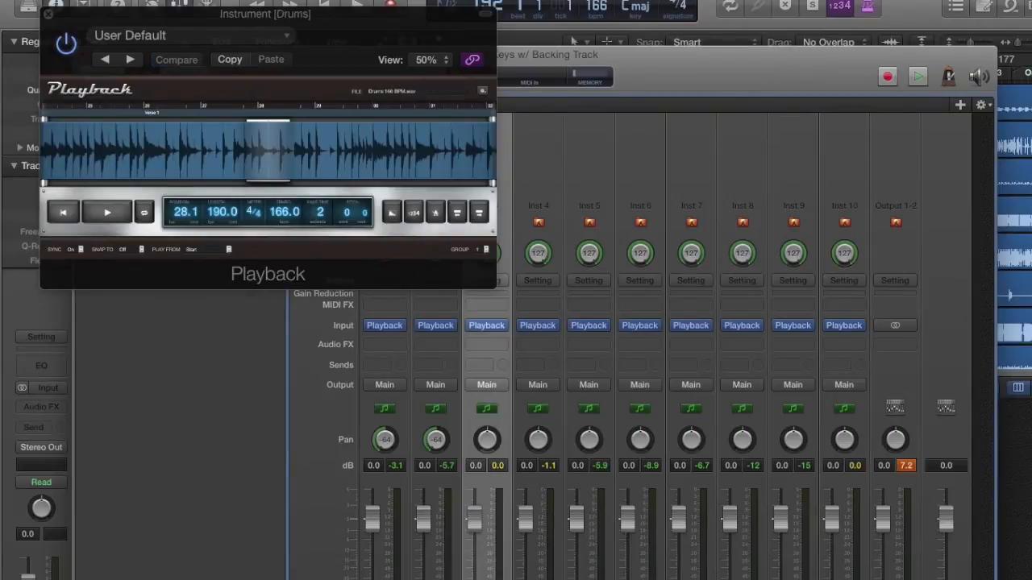
click(538, 574)
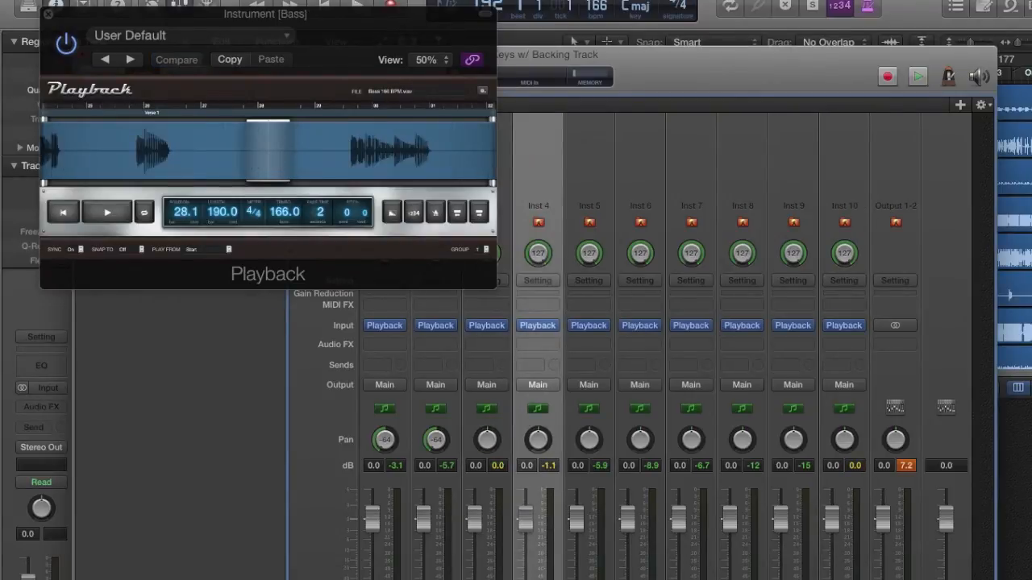
click(588, 574)
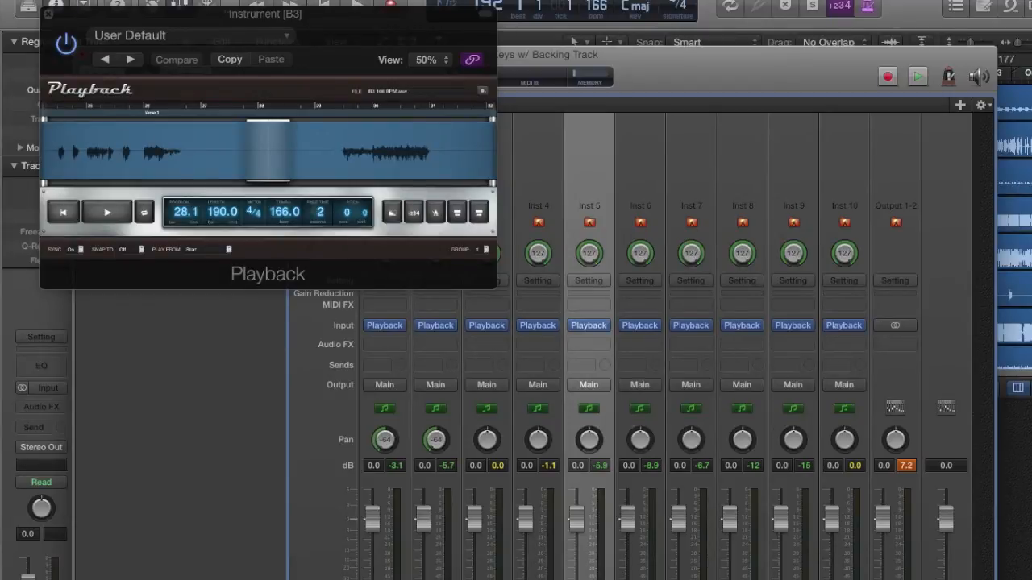
click(640, 574)
click(691, 574)
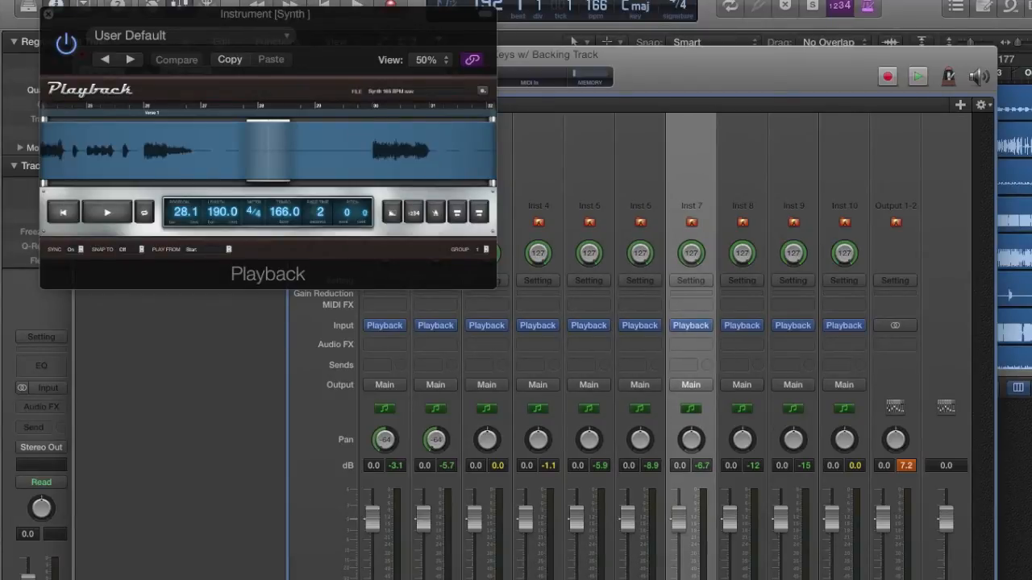
click(741, 574)
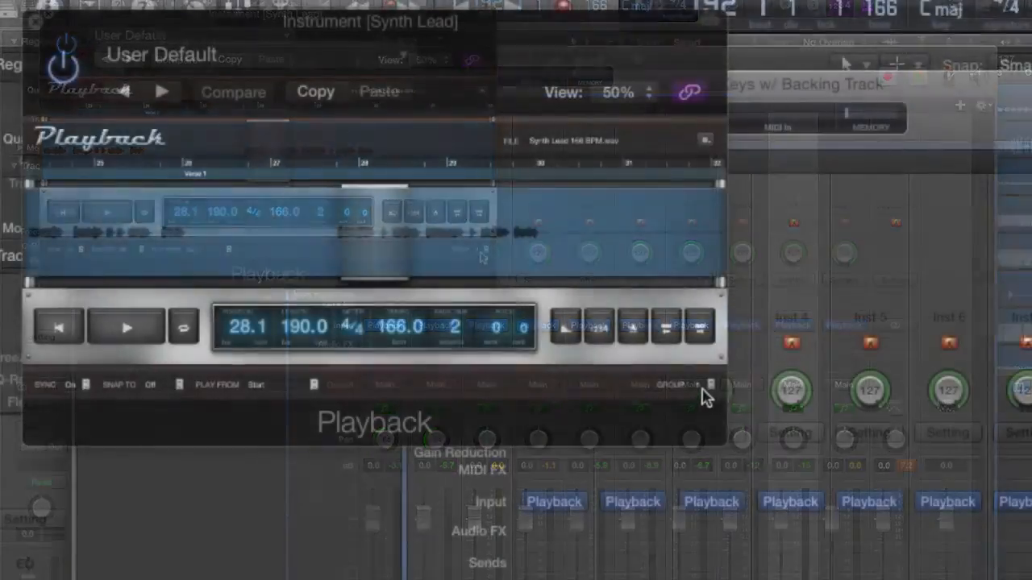
Check the Playback group assignment on Synth Lead, Bells, Pads, B3 and Bass, keeping group 1.
click(485, 249)
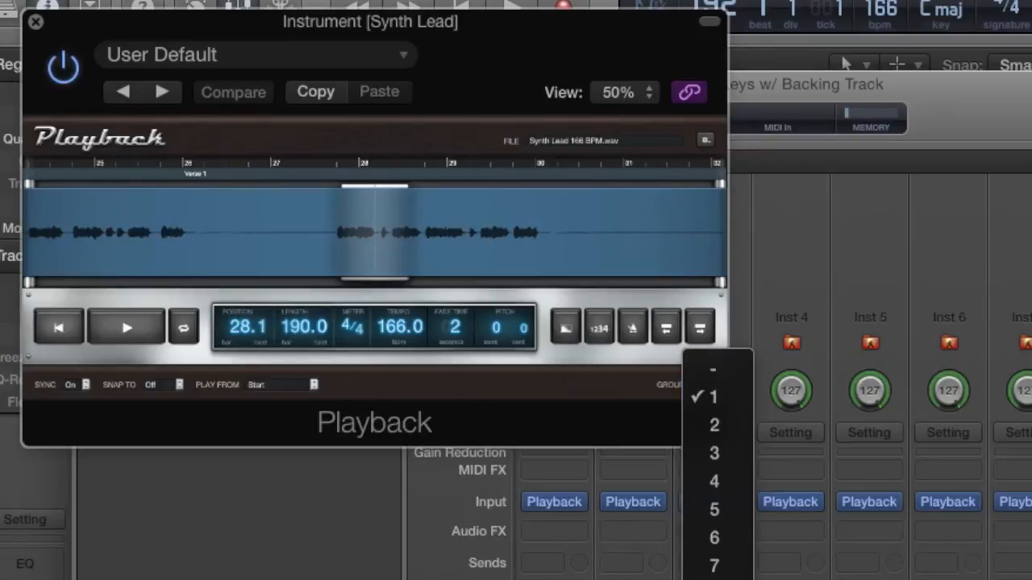
click(631, 407)
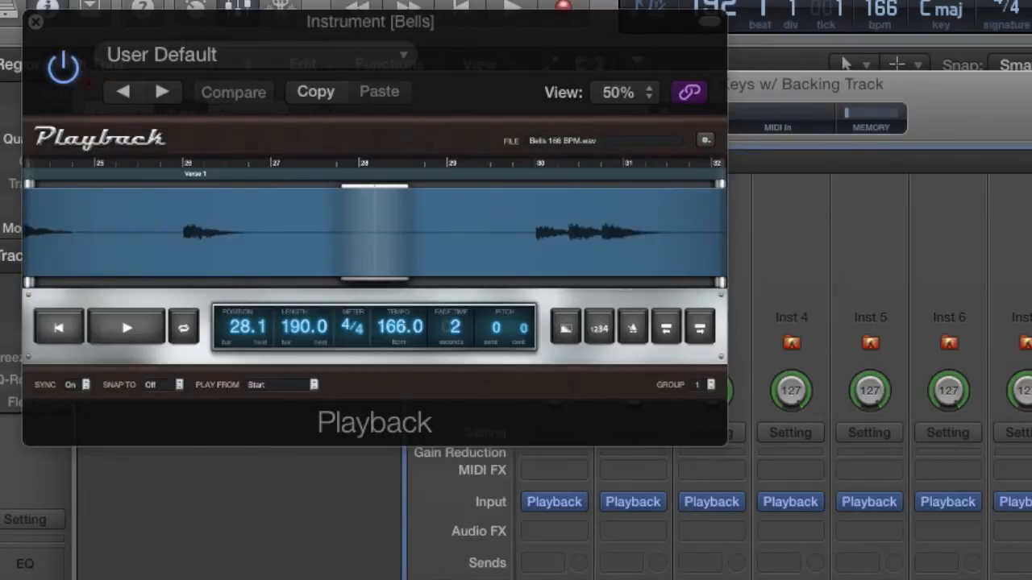
click(1017, 565)
key(Left)
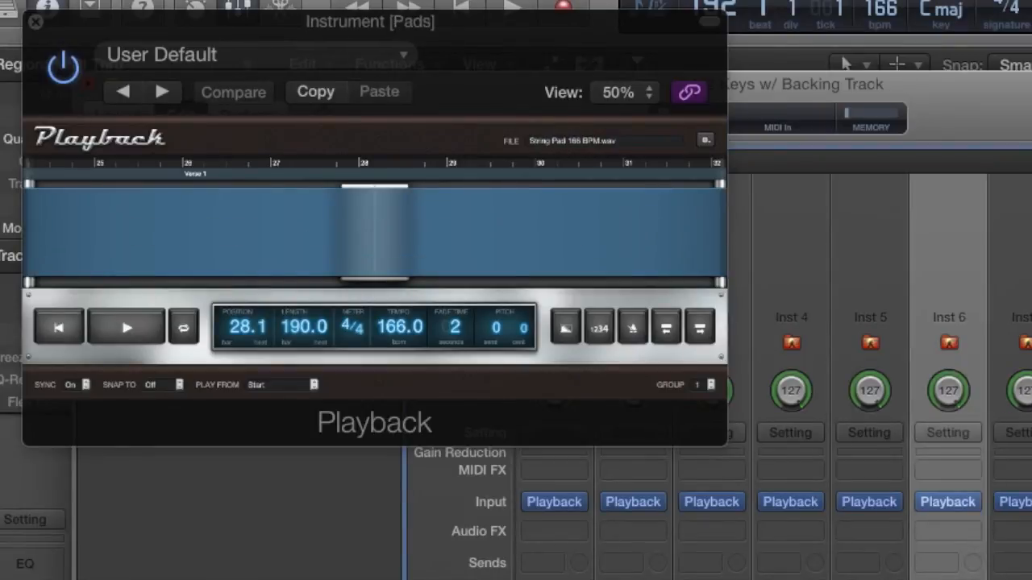
key(Left)
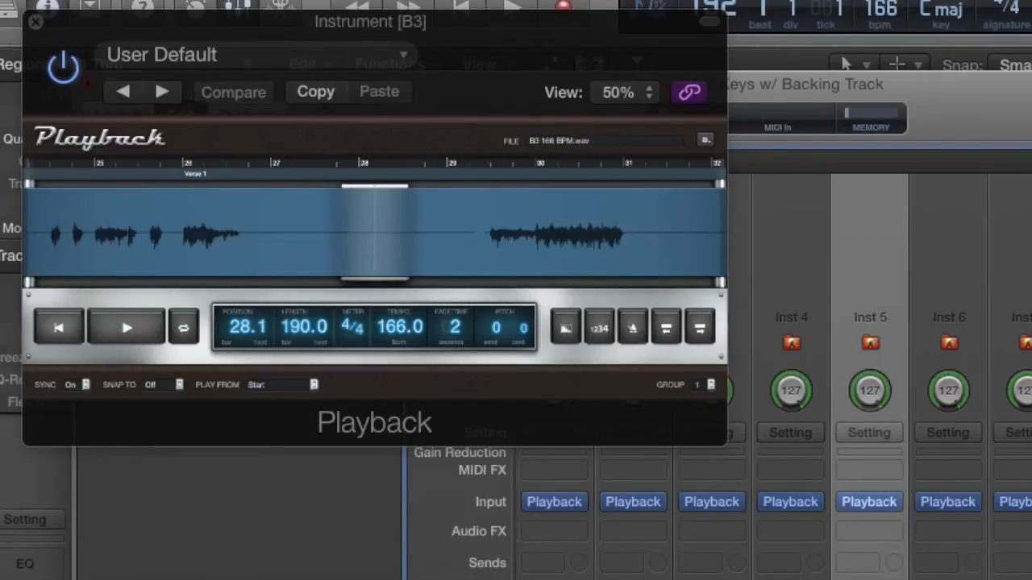
key(Left)
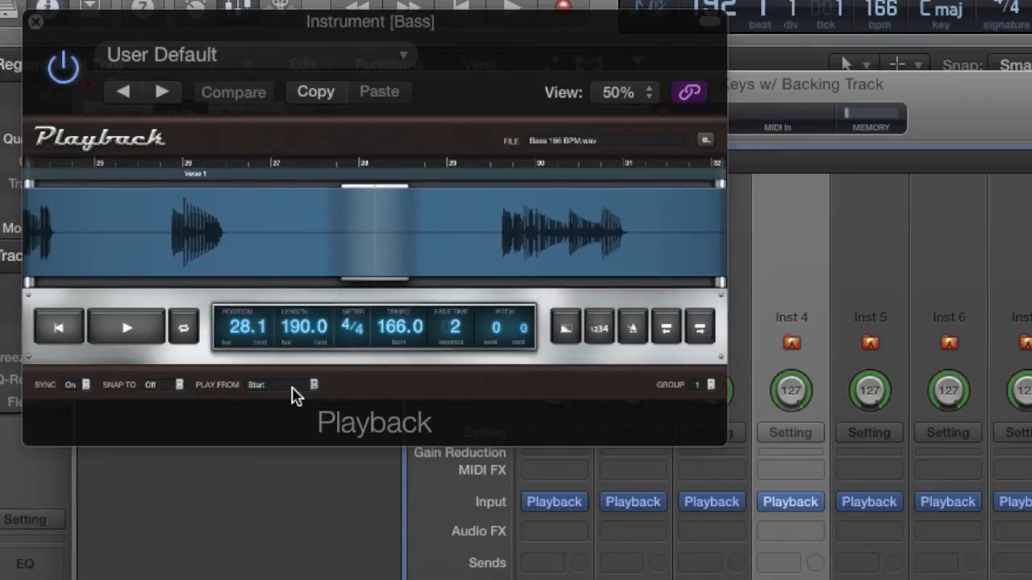
View the Play From and Sync options of the Bass Playback instrument, keeping Start and On.
click(312, 387)
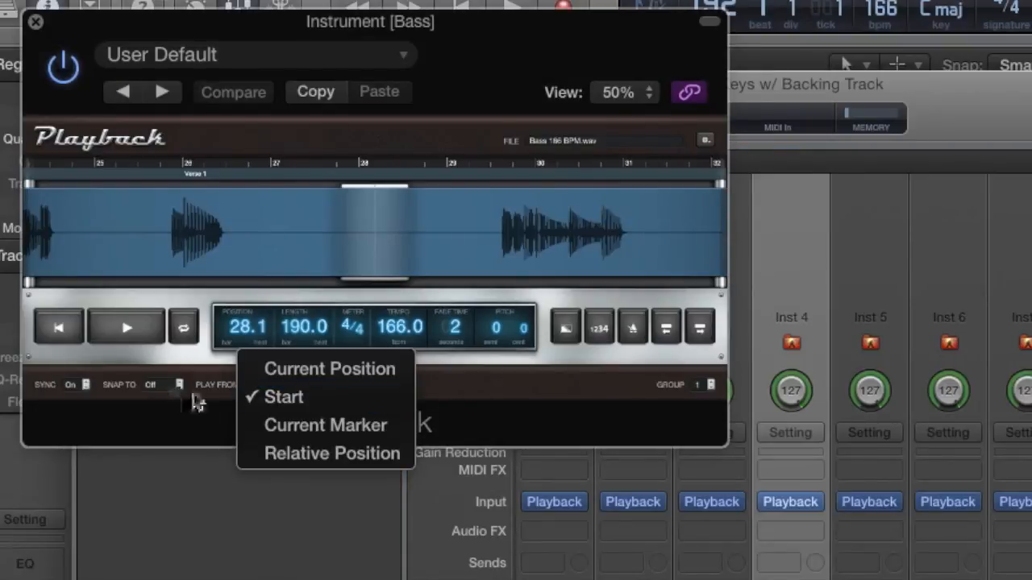
click(219, 407)
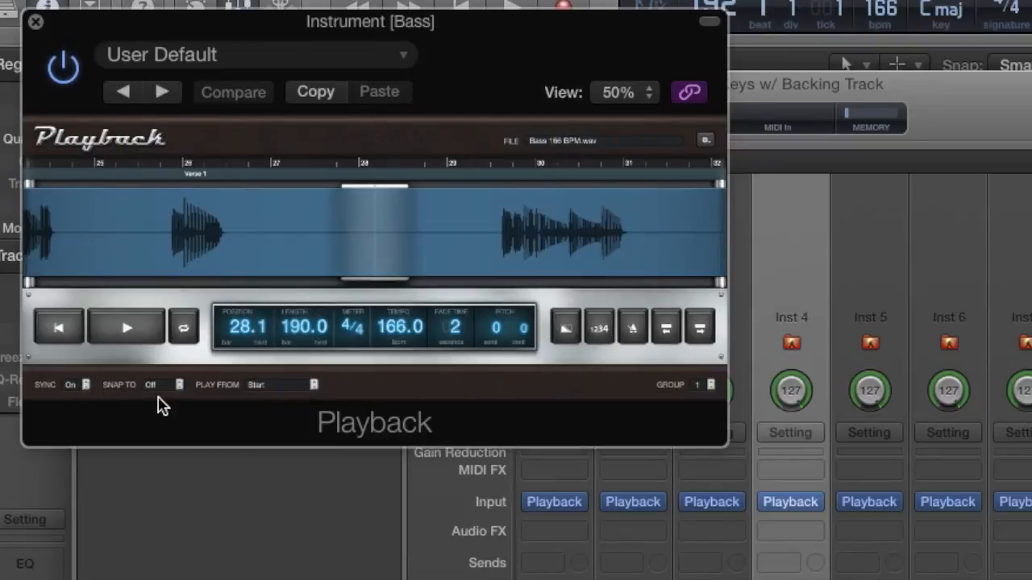
click(73, 390)
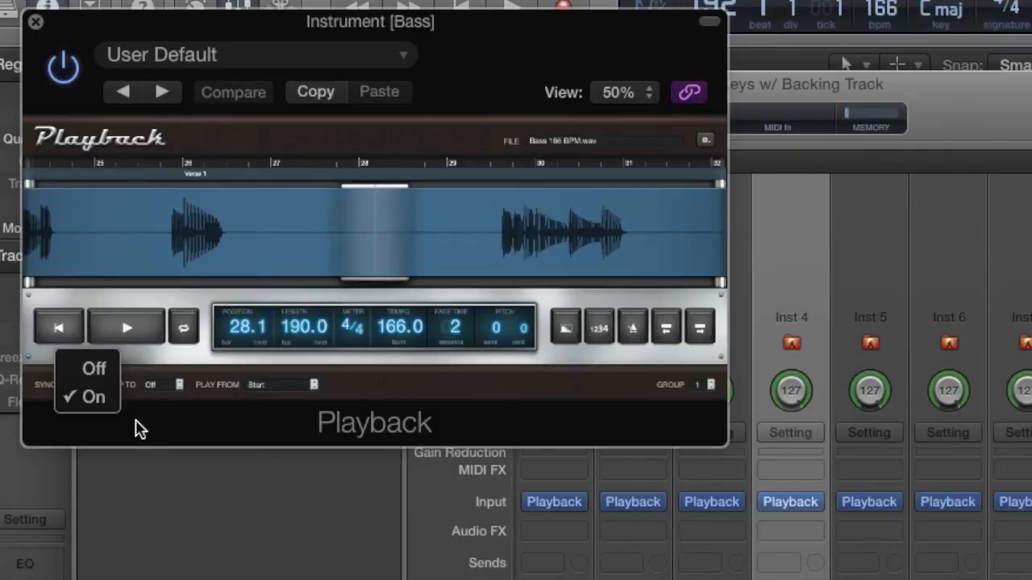
click(139, 429)
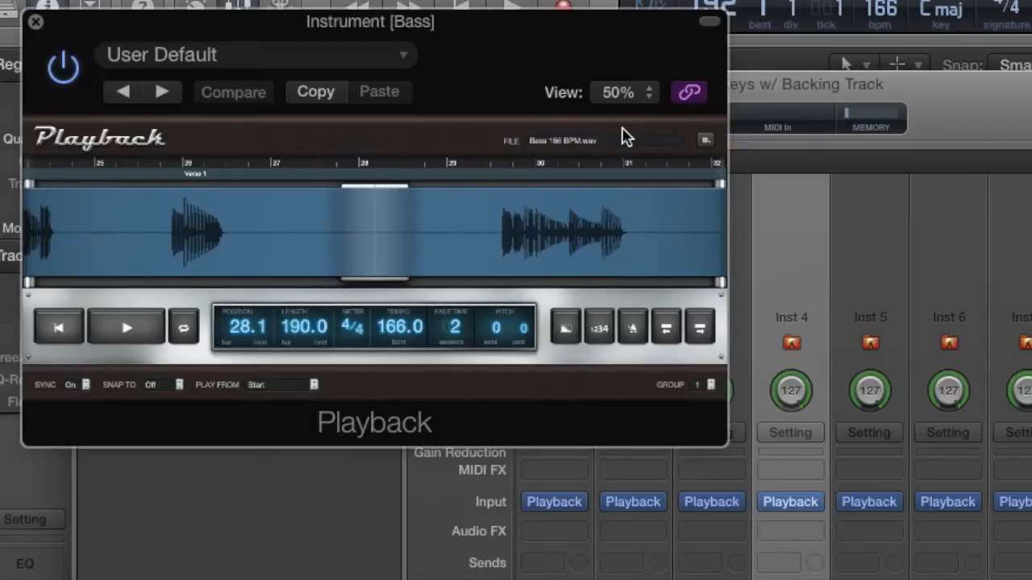
Set the Bass channel's Playback instrument to Start with Play Action, leaving its loaded file in place.
click(658, 148)
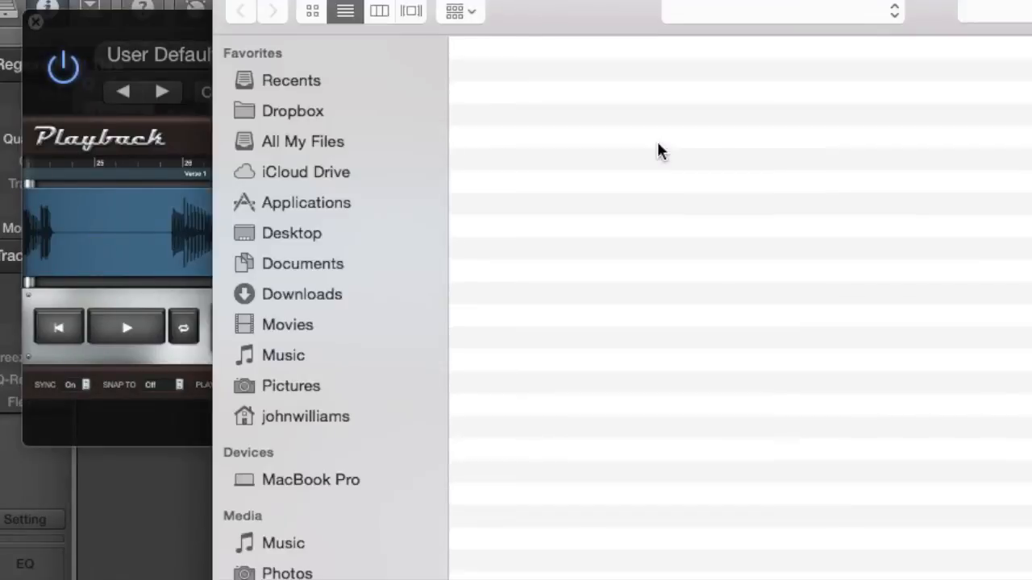
click(968, 578)
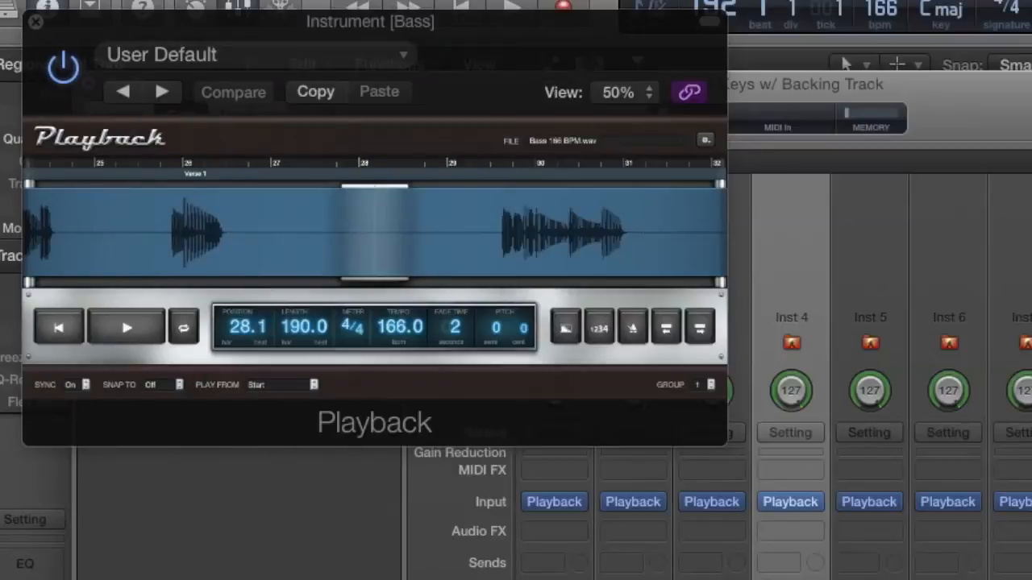
click(705, 141)
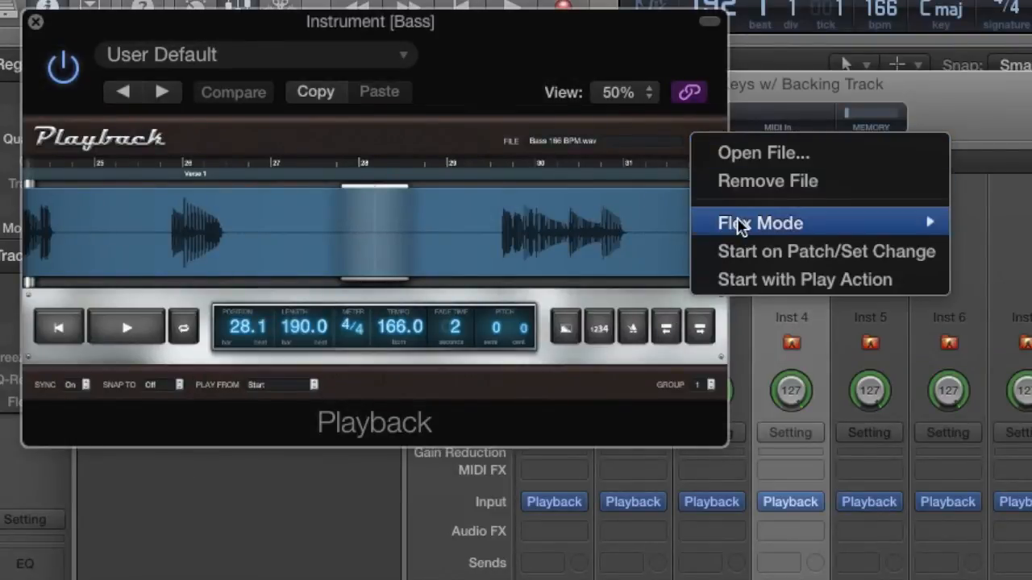
click(743, 280)
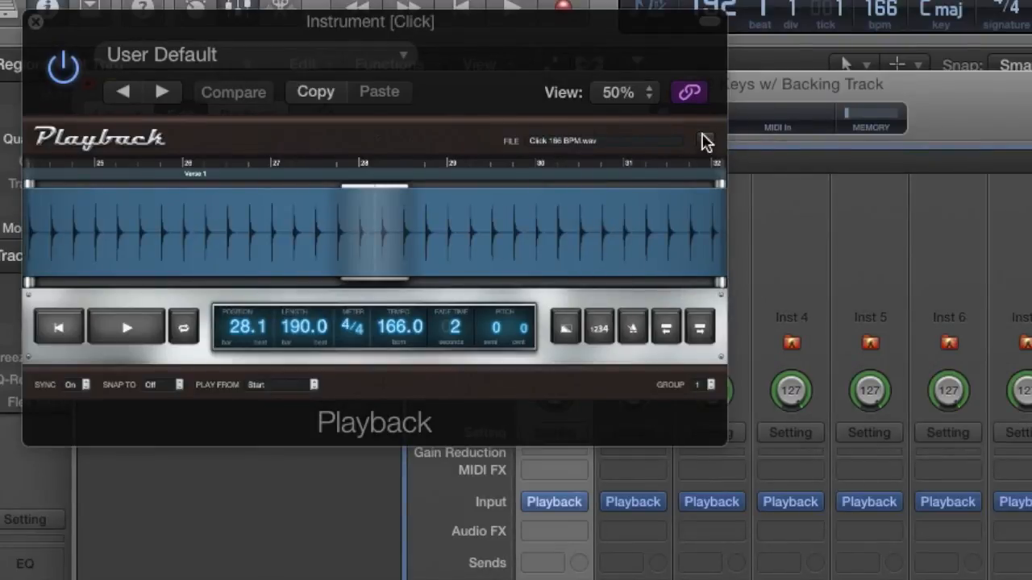
View the Click Playback instrument's action options and test playback by starting and stopping it.
click(705, 142)
key(space)
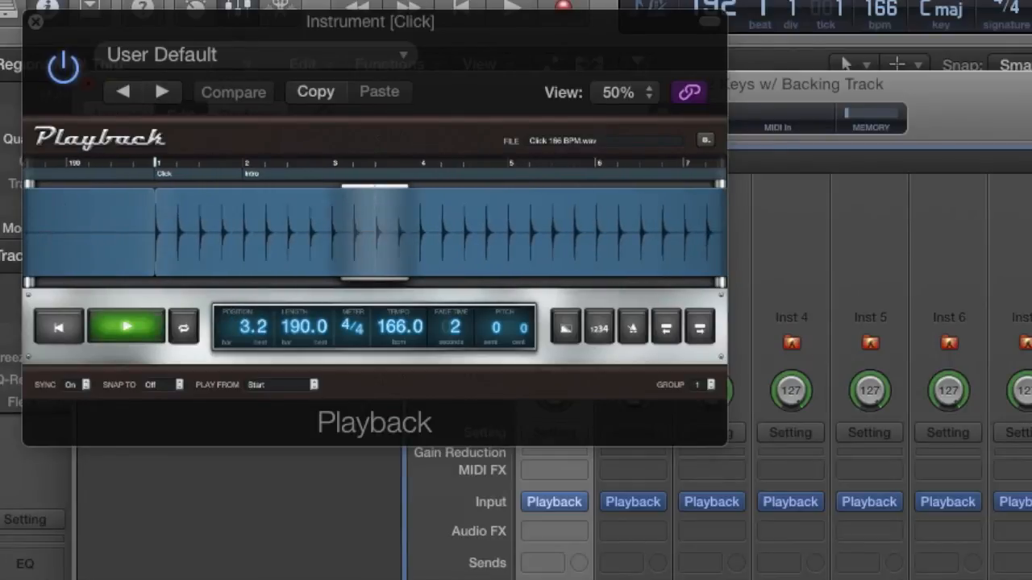
key(space)
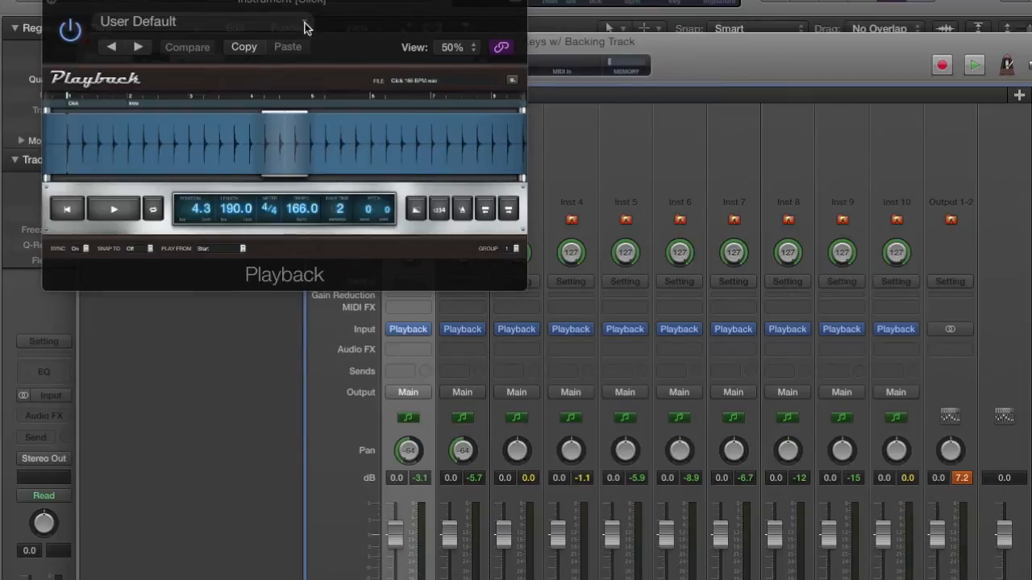
Show the concert's workspace and move the Click Playback window clear of its lower controls.
drag(357, 12, 844, 282)
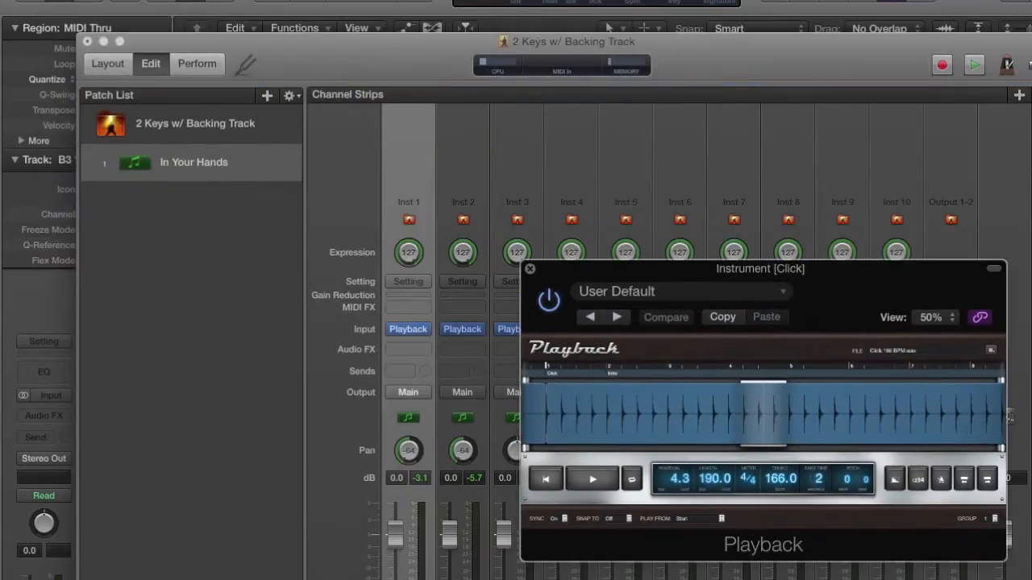
click(300, 0)
mouse_move(258, 0)
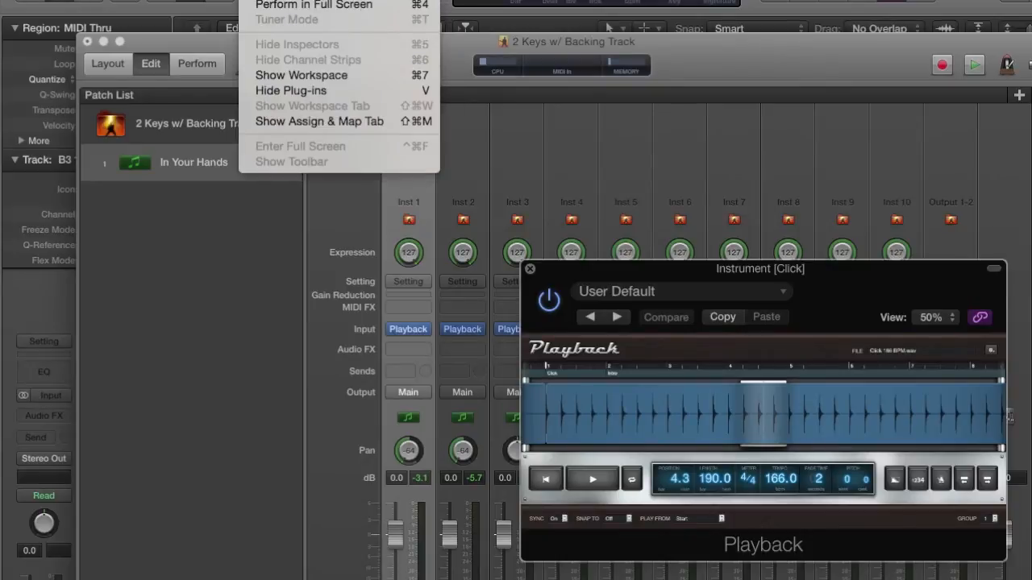
click(283, 75)
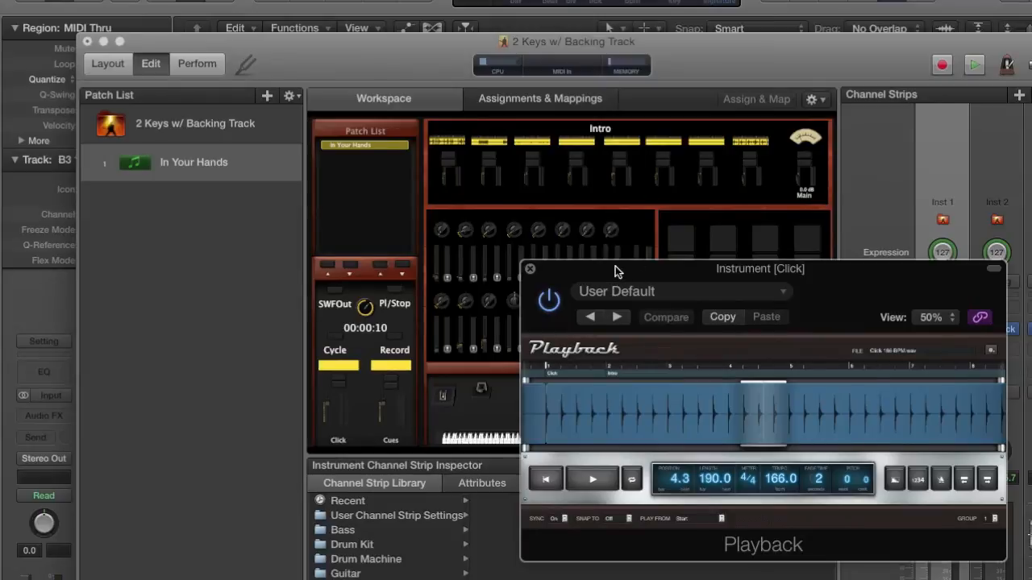
drag(616, 271, 564, 75)
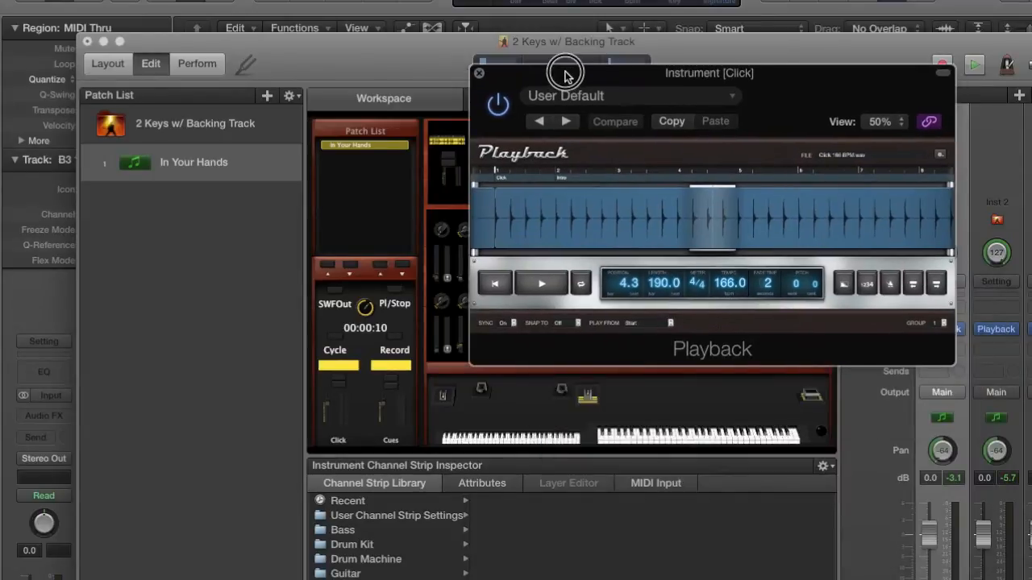
Adjust the Change Tempo To attribute of the In Your Hands patch to 163.00.
click(178, 165)
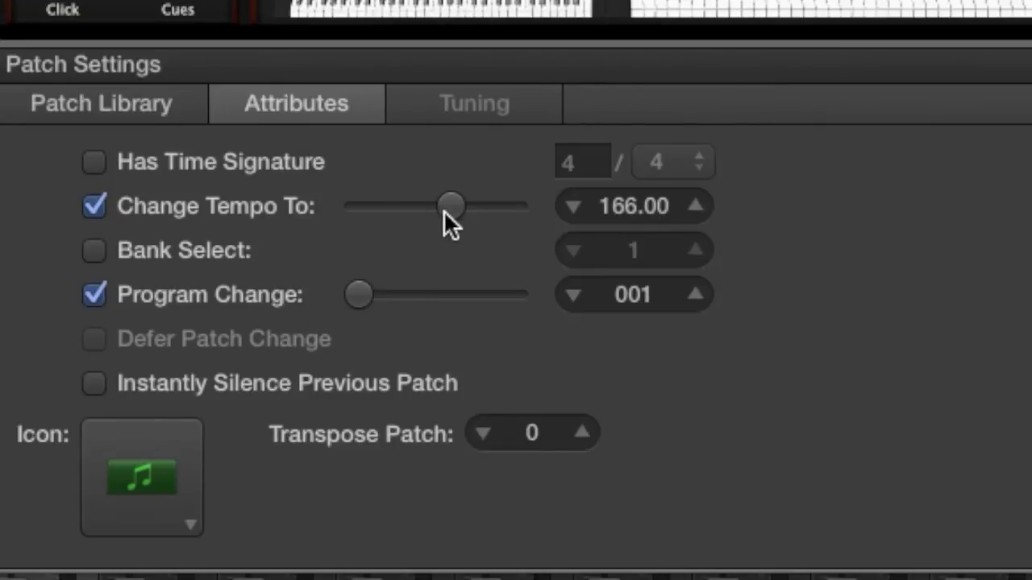
drag(445, 206, 412, 213)
drag(412, 214, 447, 226)
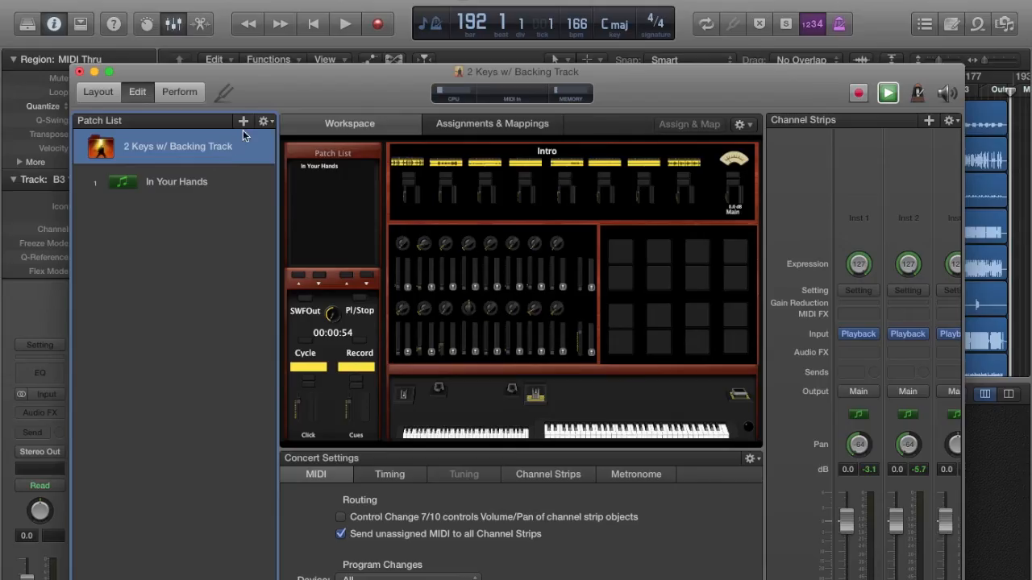
Examine the marker name display's mapping from the Click channel's Playback instrument to Current Marker Name.
click(553, 157)
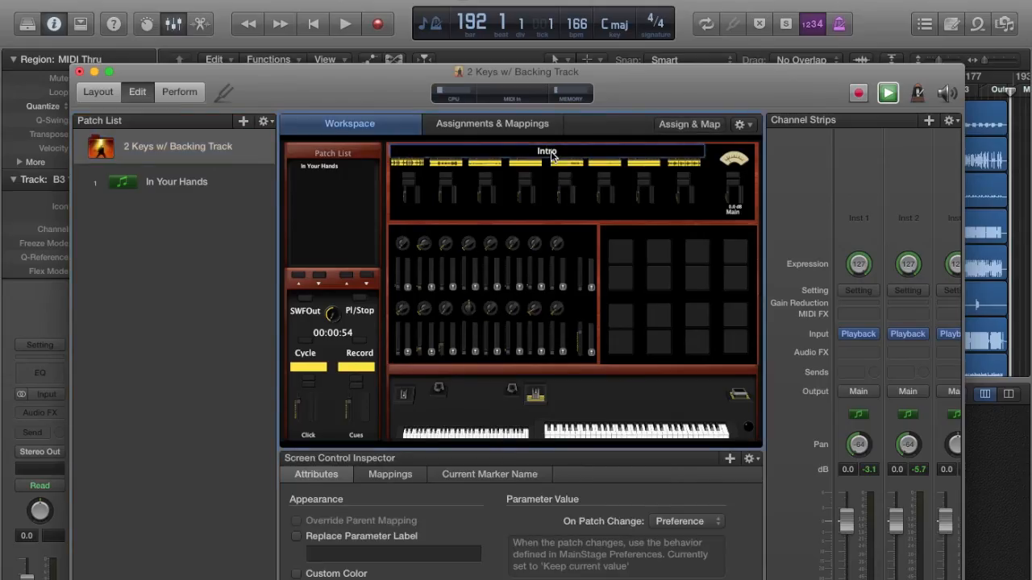
click(492, 474)
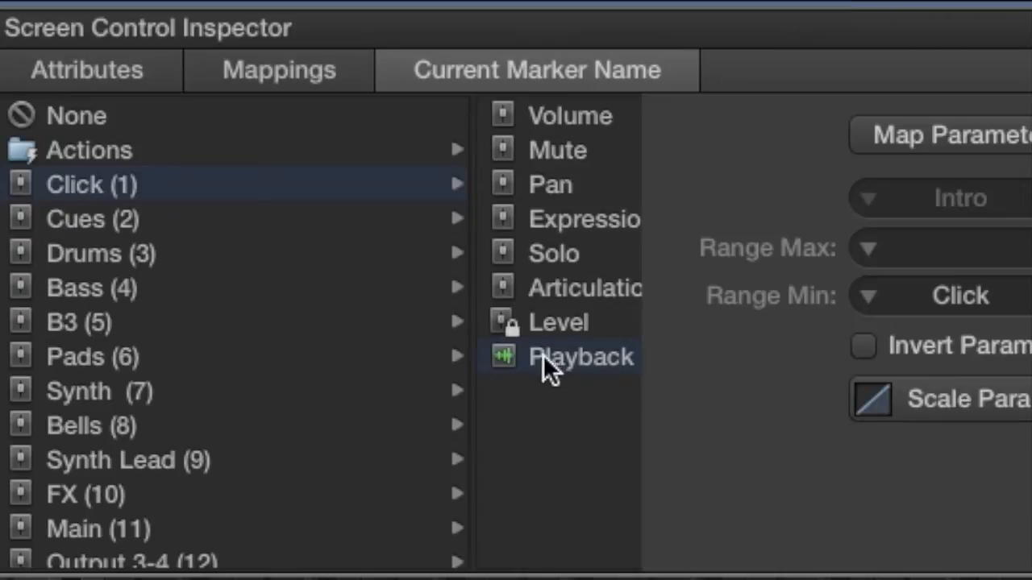
scroll(556, 462, right, 3)
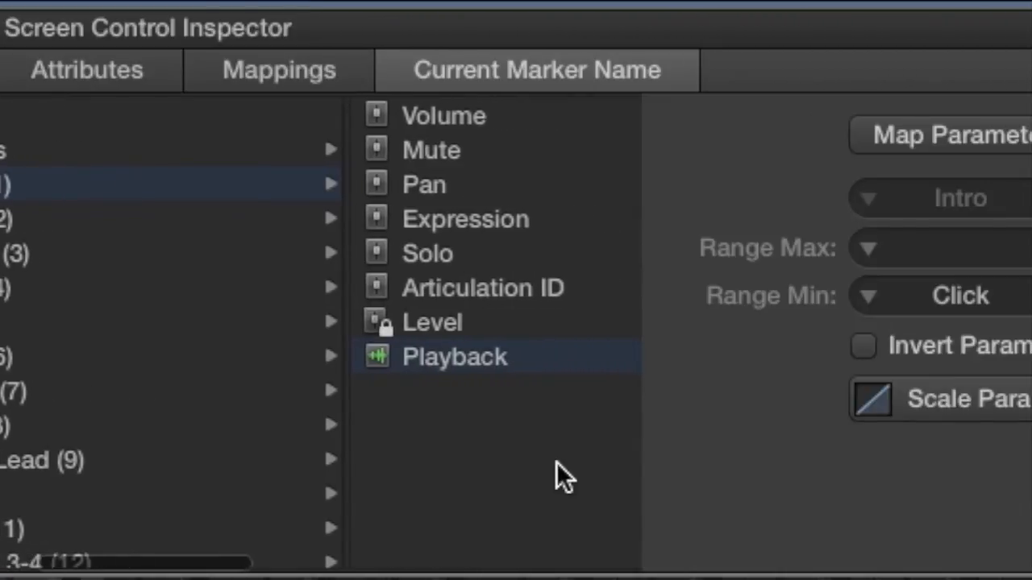
key(Right)
key(Right)
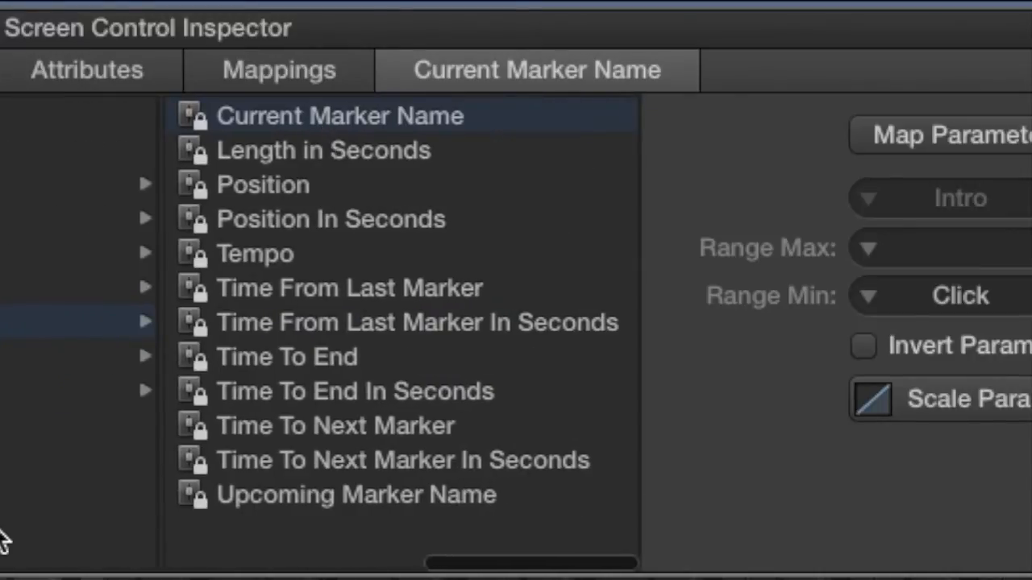
key(Left)
key(Left)
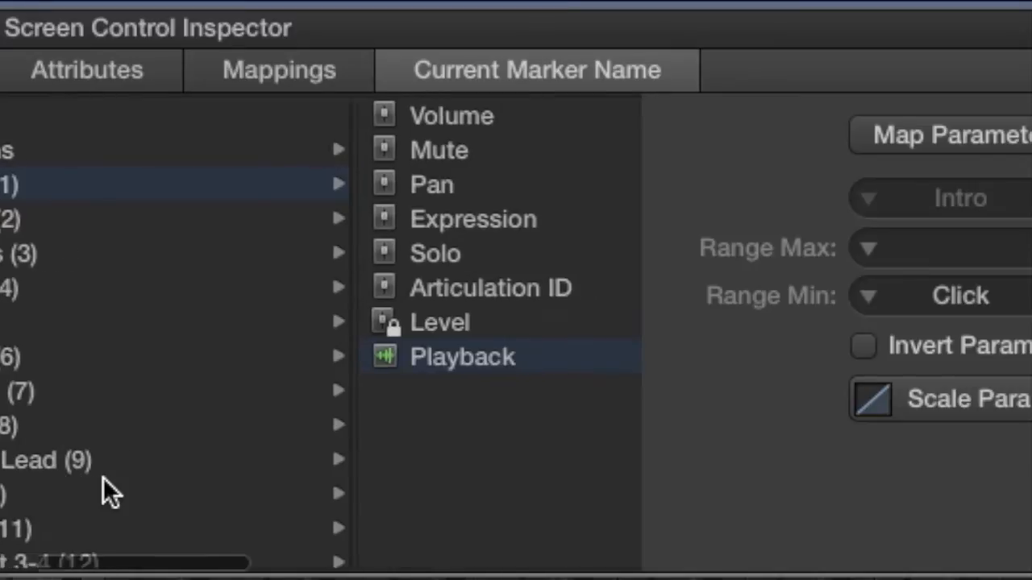
key(Right)
key(Right)
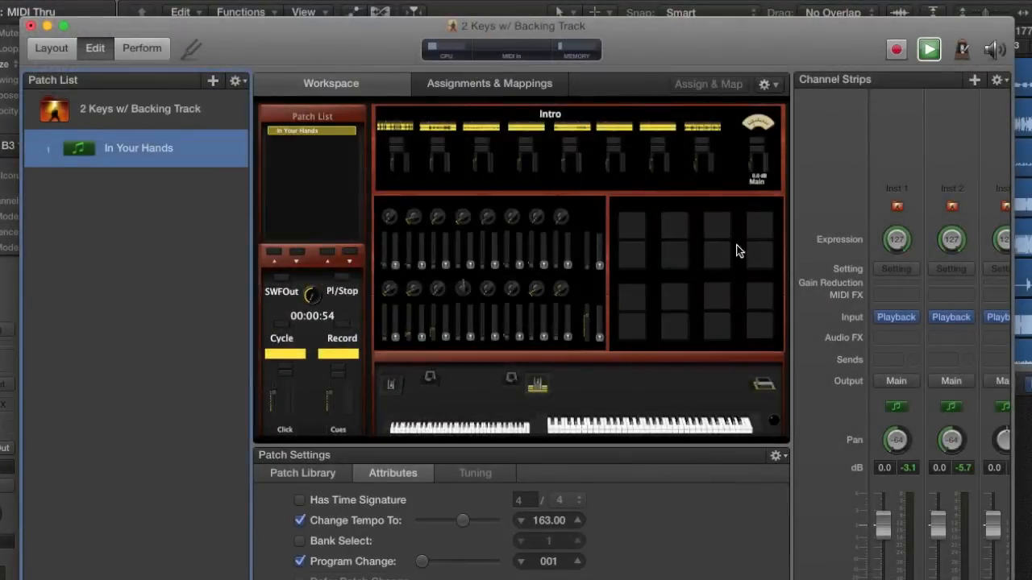
Restart the concert's playback and turn on Cycle in the workspace.
click(927, 50)
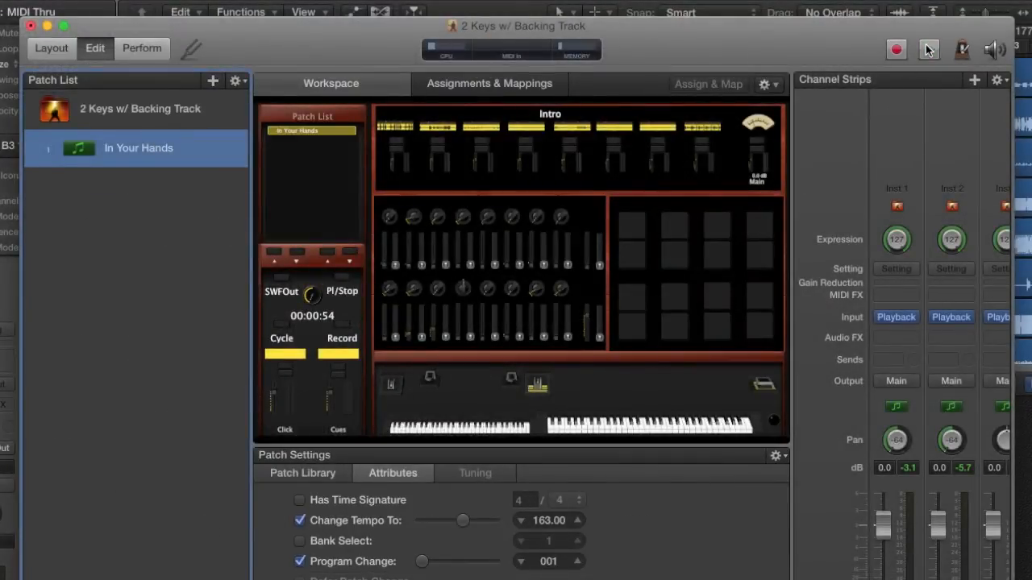
click(927, 50)
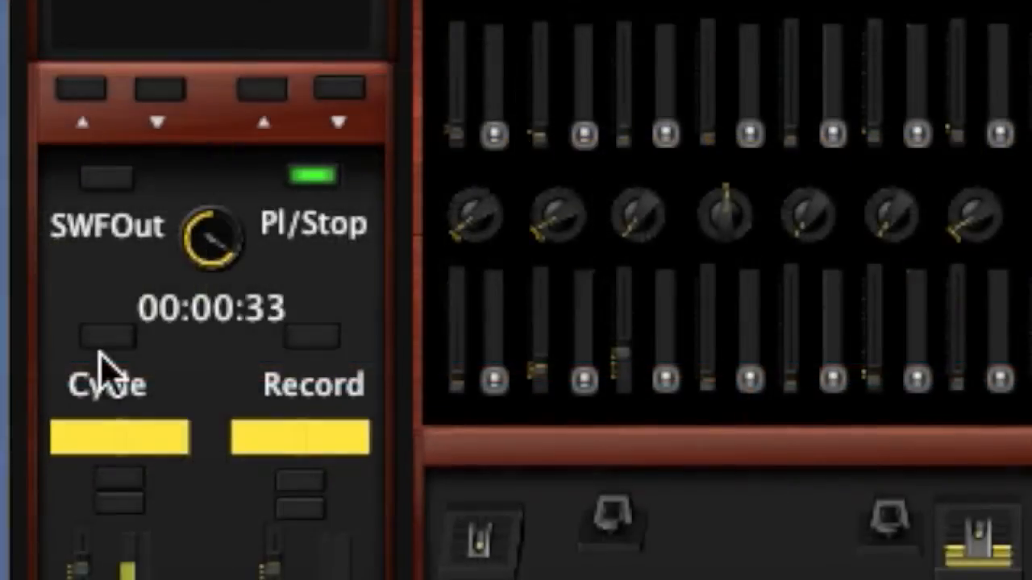
click(100, 351)
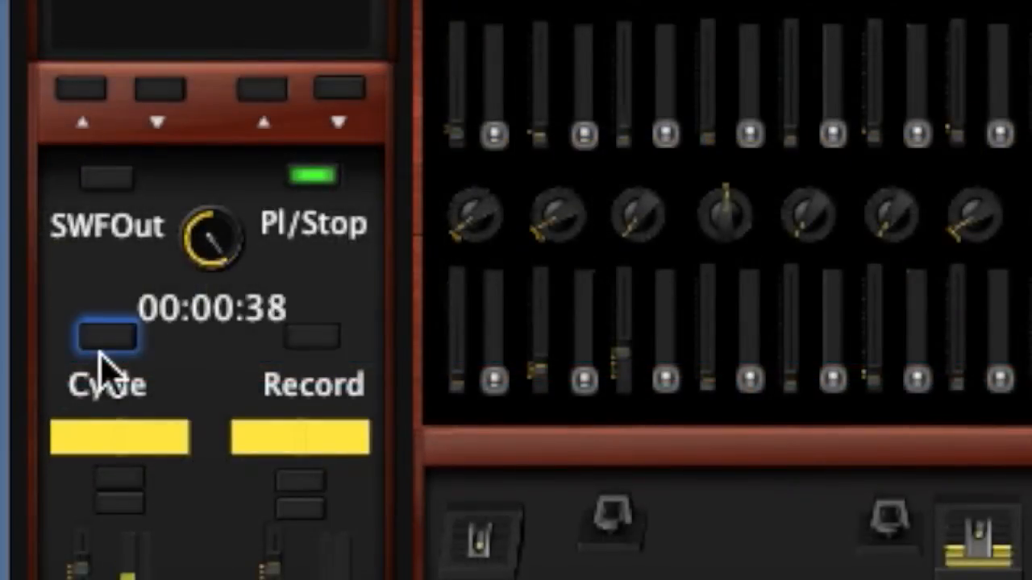
click(107, 355)
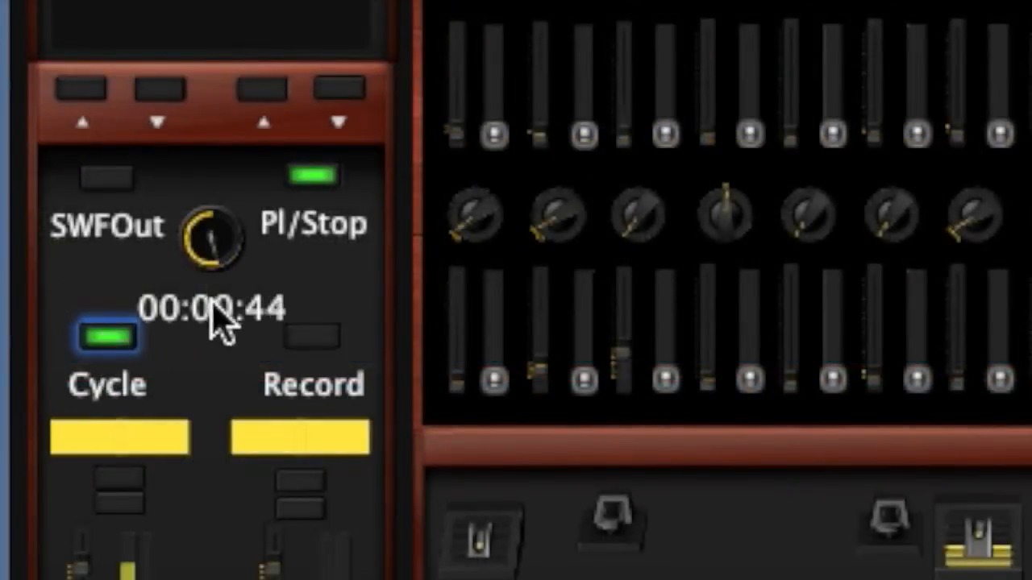
Move the playback position with the workspace knob, then turn off Cycle and stop playback.
click(214, 263)
drag(215, 263, 191, 276)
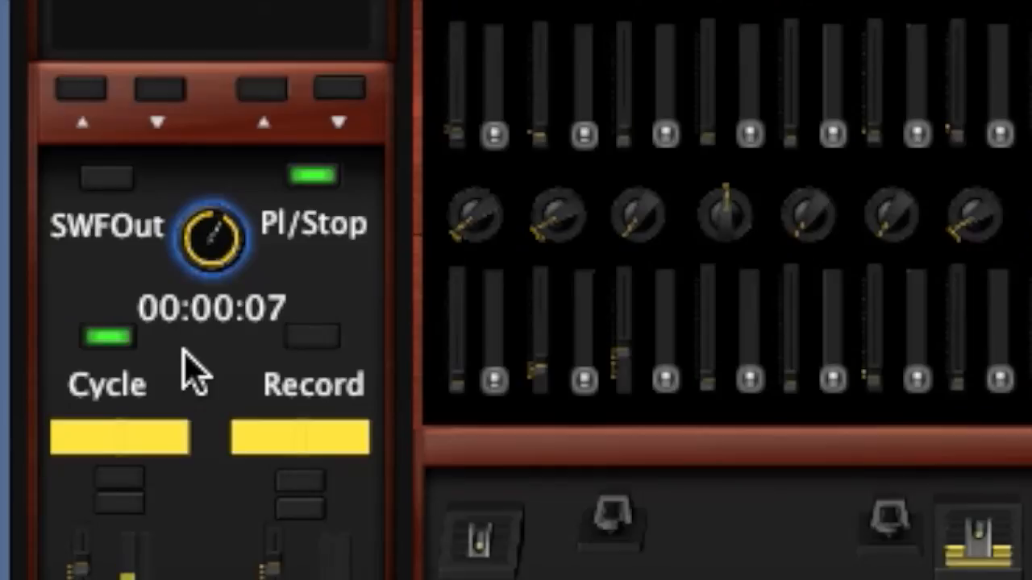
click(111, 336)
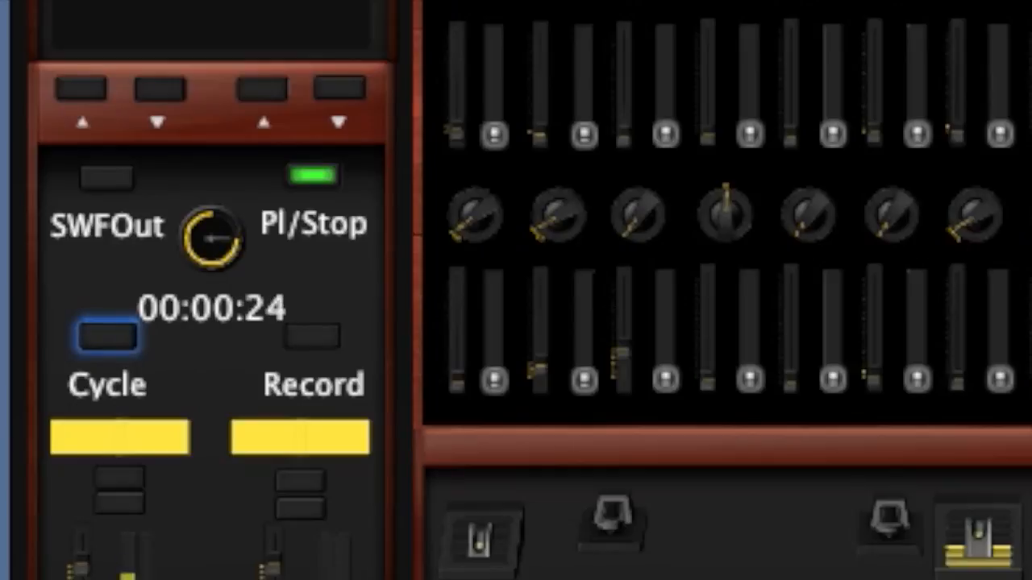
key(space)
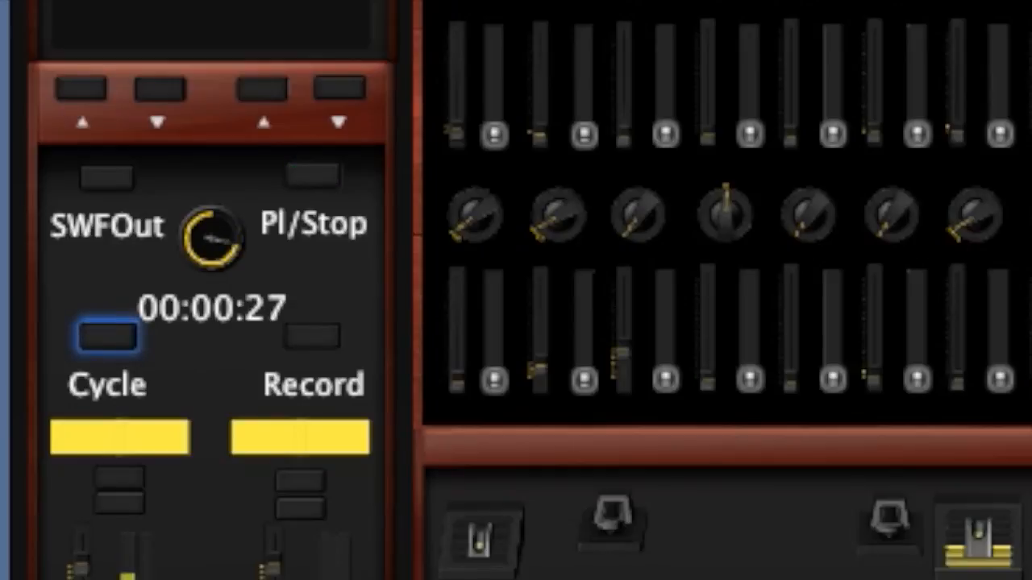